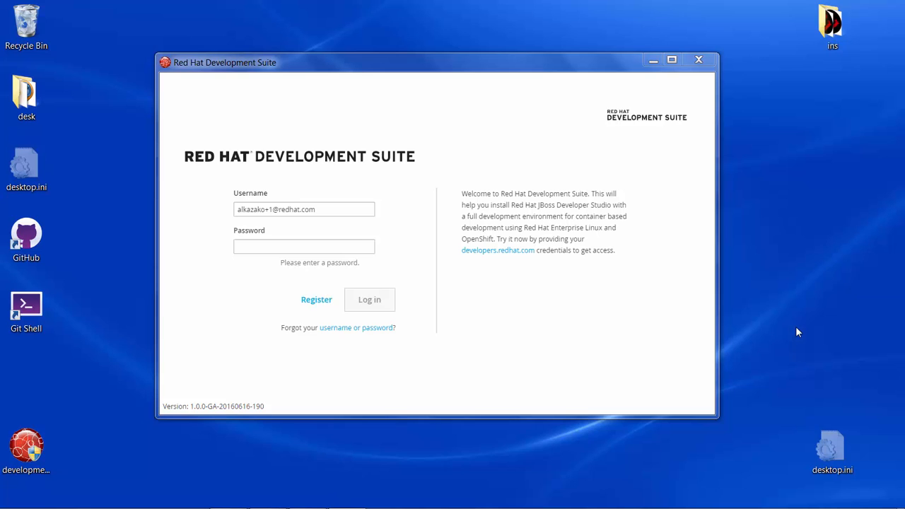
- Log in with the account password and accept c:\DevelopmentSuite as the installation folder
click(315, 247)
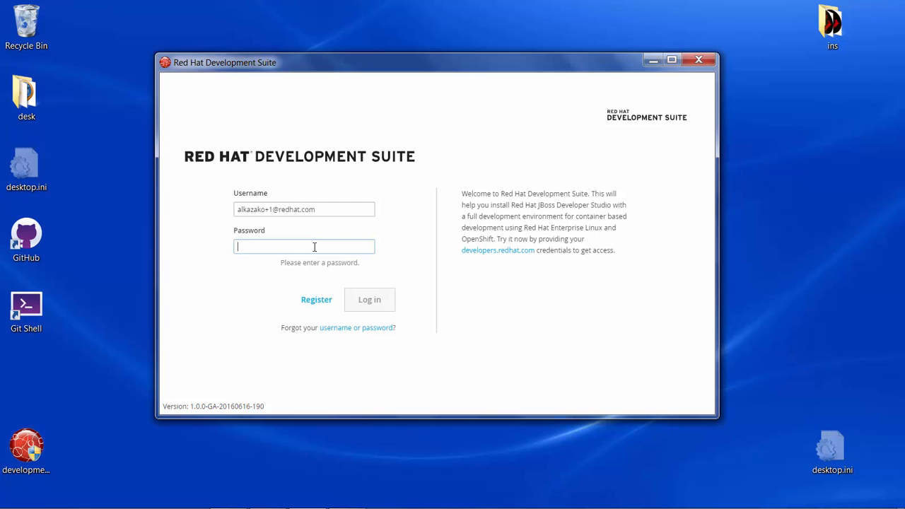
text(•••••••)
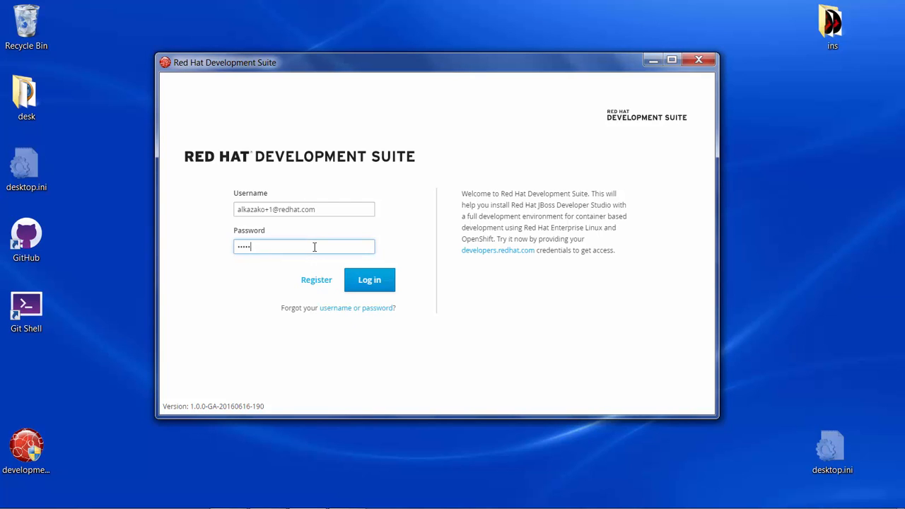
text(•)
click(377, 290)
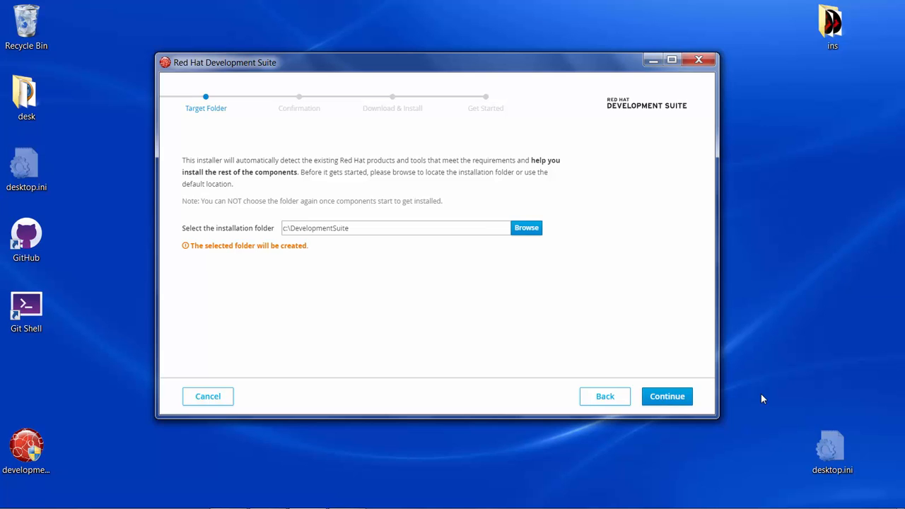
click(653, 398)
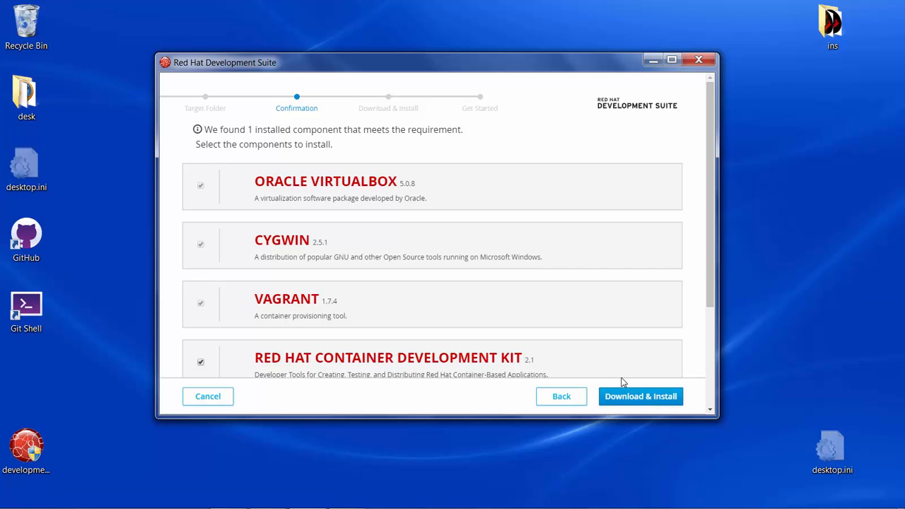
- Try deselecting Red Hat JBoss Developer Studio and Red Hat Container Development Kit, and test the Vagrant and Cygwin selections
scroll(382, 300, down, 3)
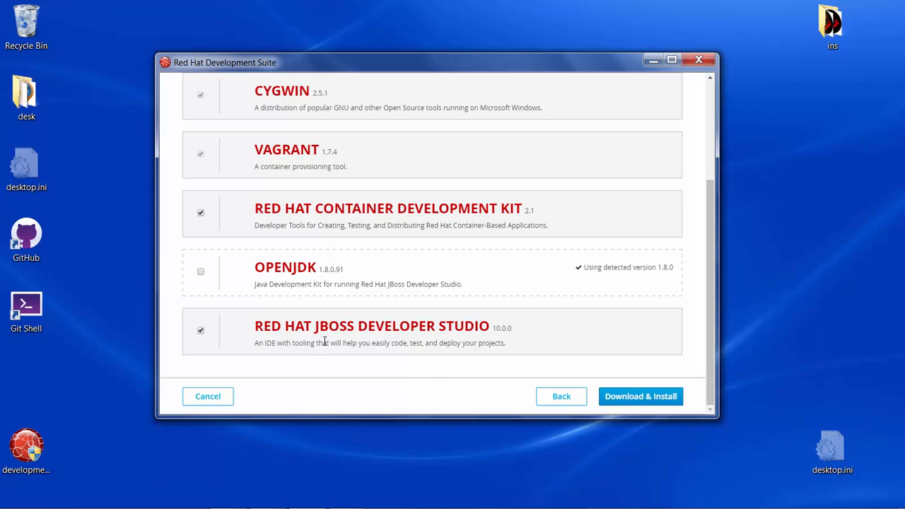
click(201, 330)
click(201, 214)
scroll(203, 219, up, 3)
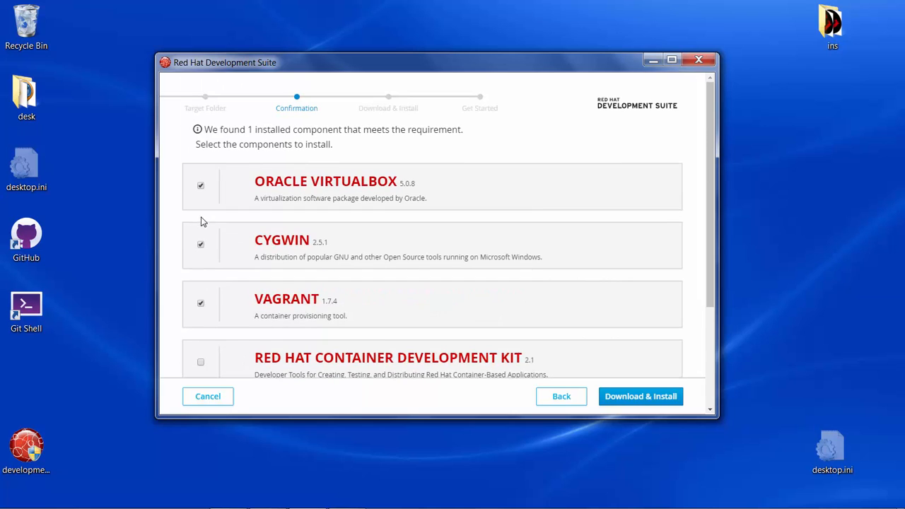
click(202, 303)
click(201, 246)
click(201, 303)
- Reselect Red Hat Container Development Kit and Red Hat JBoss Developer Studio, and try switching OpenJDK on and off again
scroll(202, 304, down, 3)
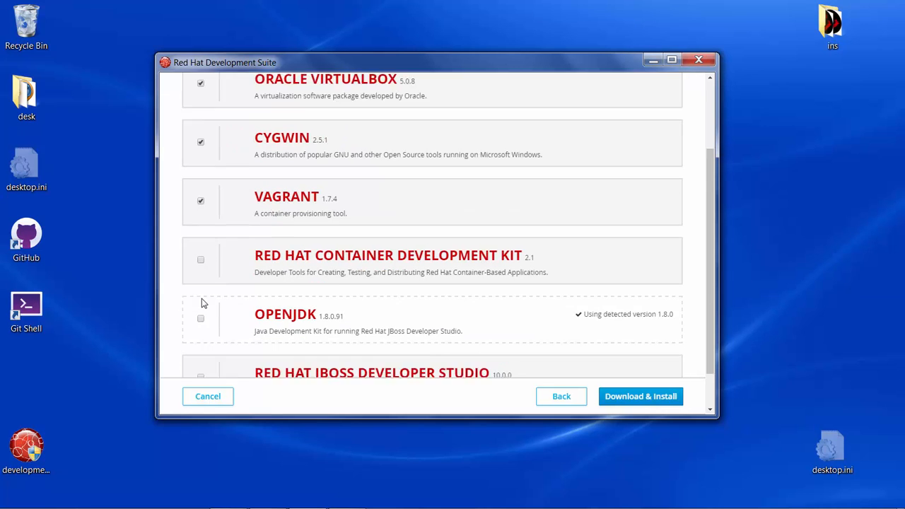
click(202, 213)
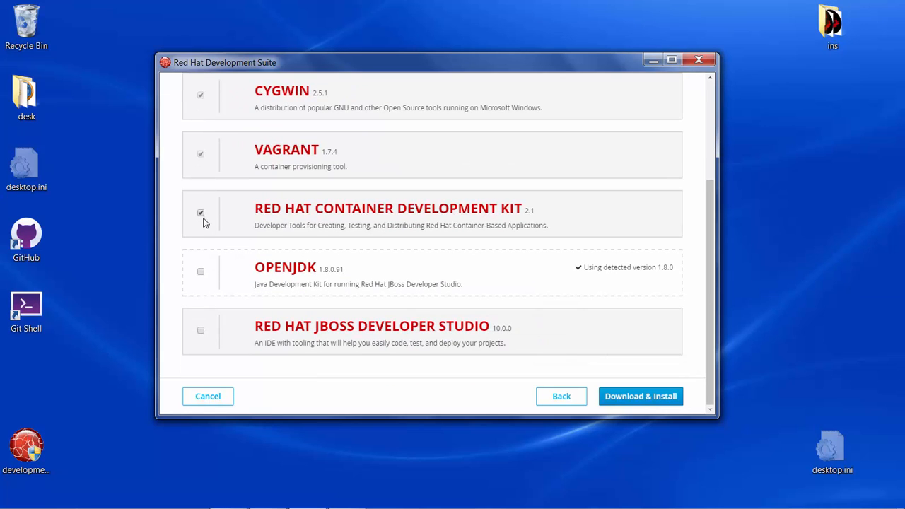
click(202, 330)
click(200, 272)
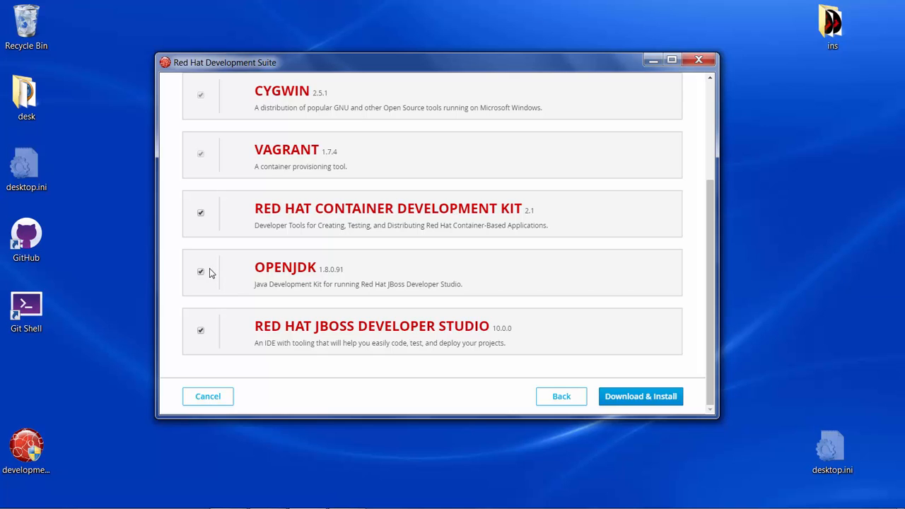
click(201, 272)
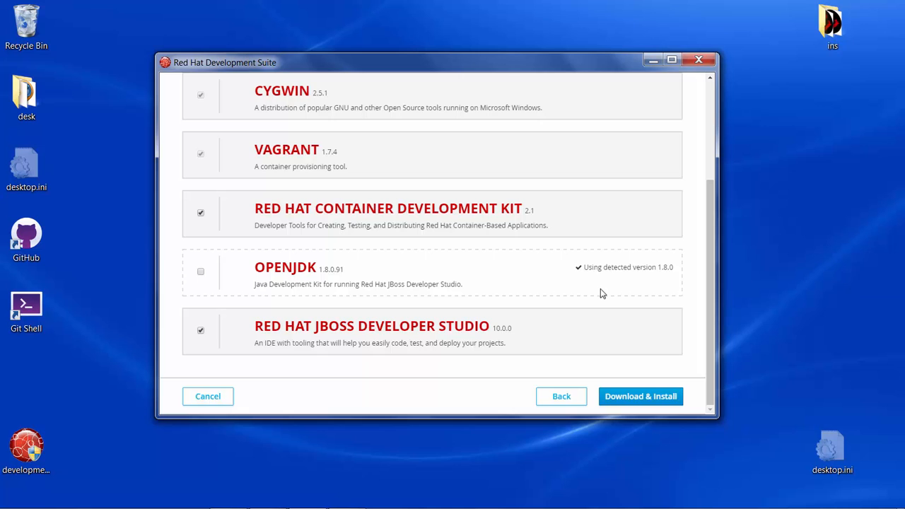
- Start downloading and installing the selected components and check the progress of each one
click(634, 400)
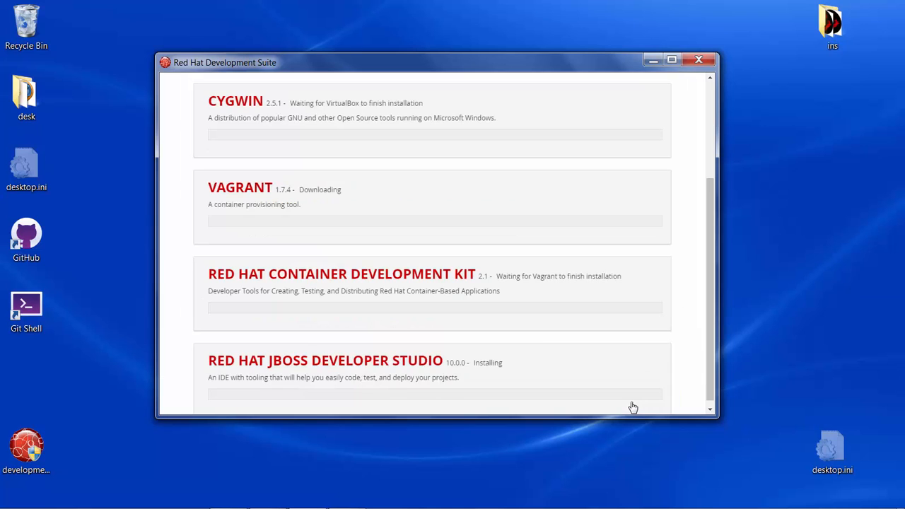
scroll(638, 380, up, 3)
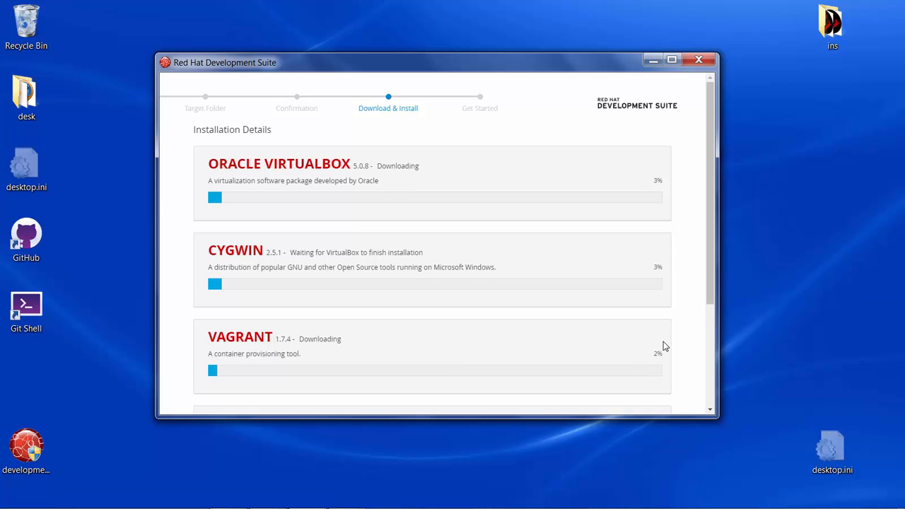
scroll(618, 351, down, 3)
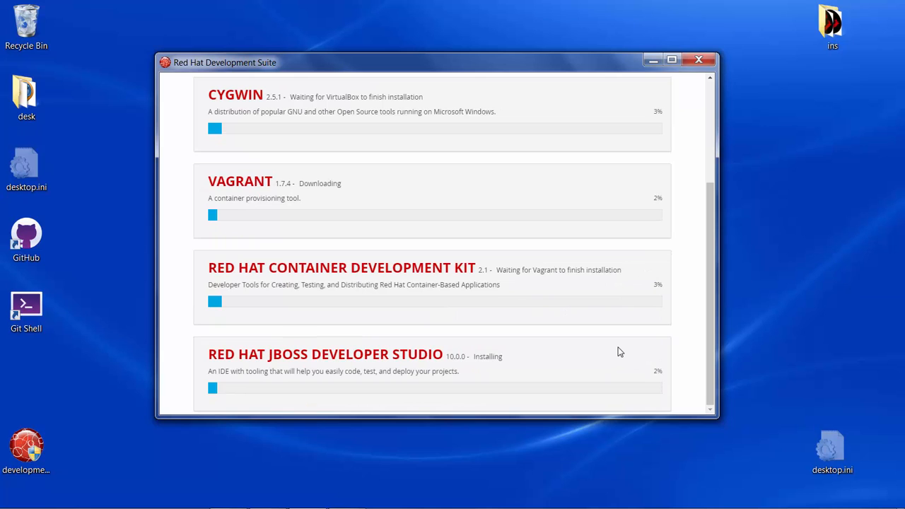
scroll(618, 351, up, 5)
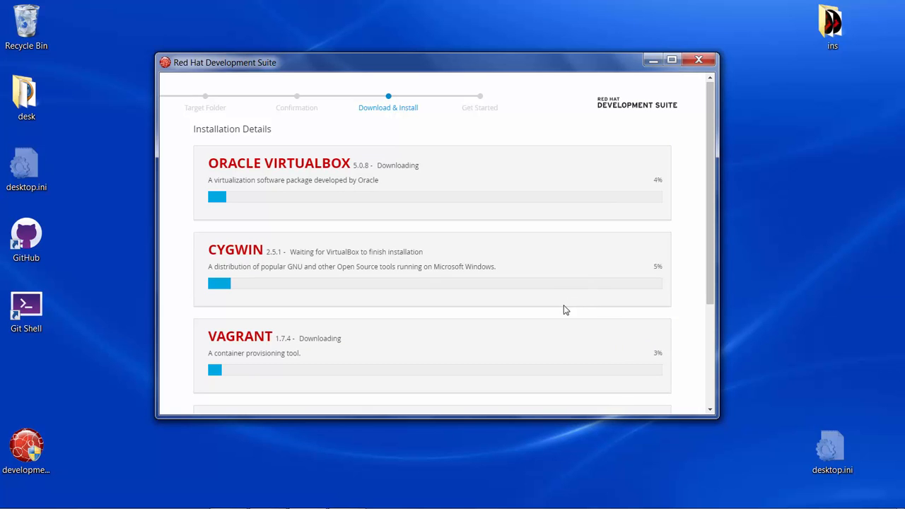
scroll(564, 307, down, 4)
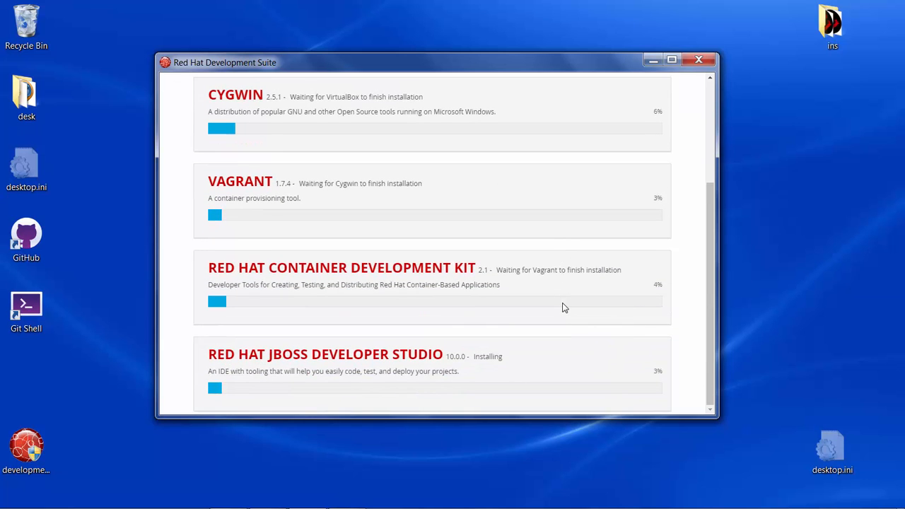
scroll(563, 308, up, 1)
scroll(564, 308, up, 2)
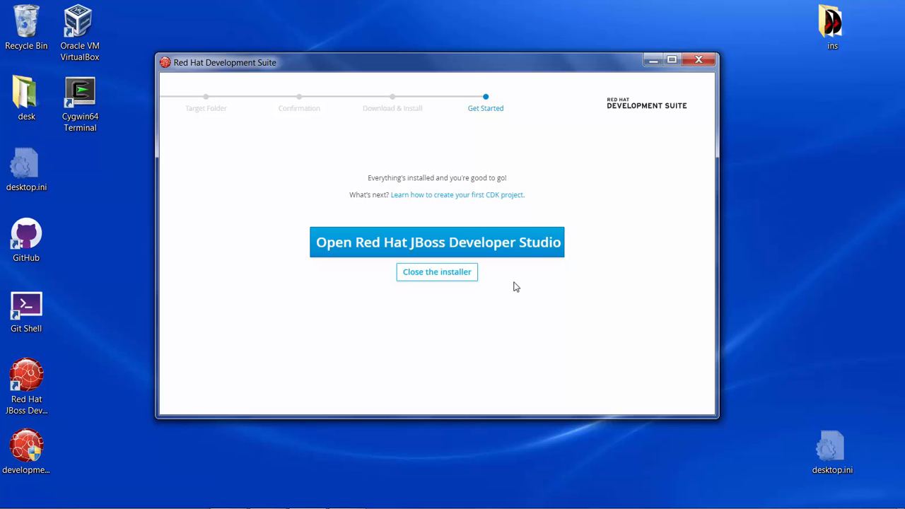
- Launch Red Hat JBoss Developer Studio from the finished installer, maximize its window and show the servers list
click(507, 253)
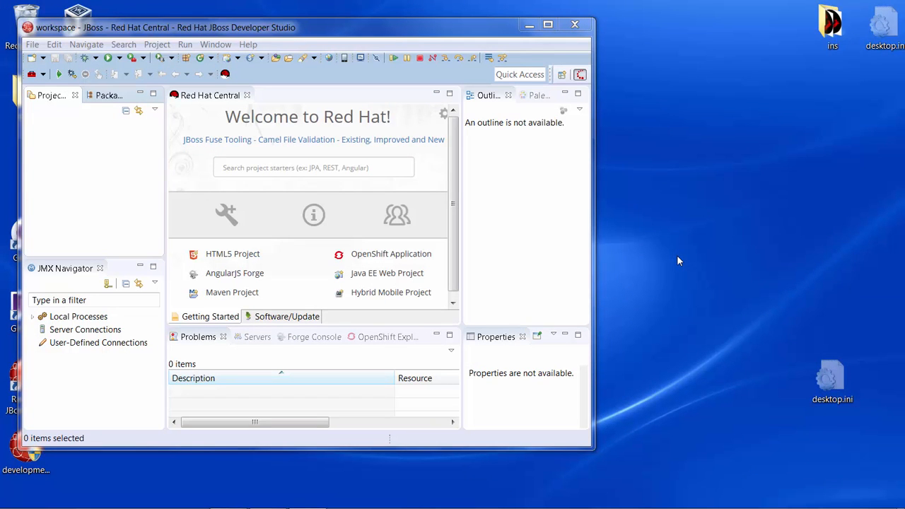
click(548, 24)
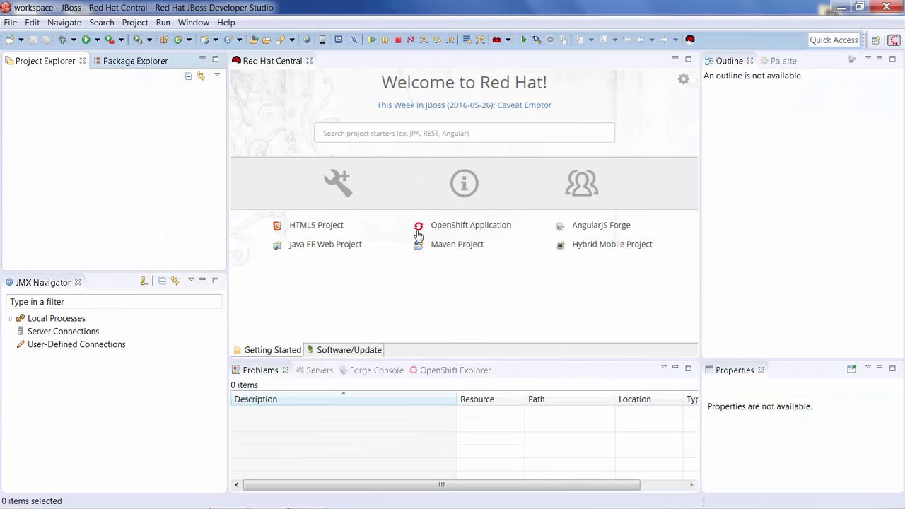
click(317, 371)
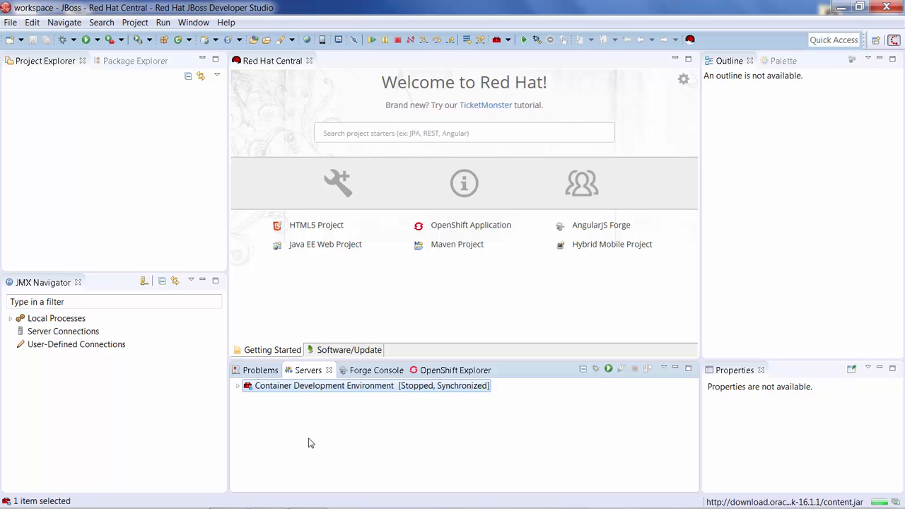
- Open the Container Development Environment server's overview and inspect the Vagrantfile location in its CDK details without changing the folder
double_click(305, 388)
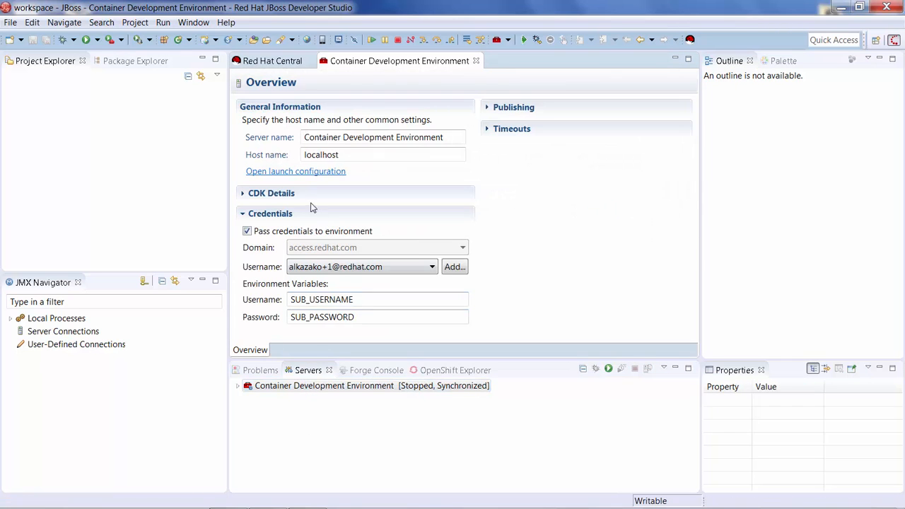
click(286, 196)
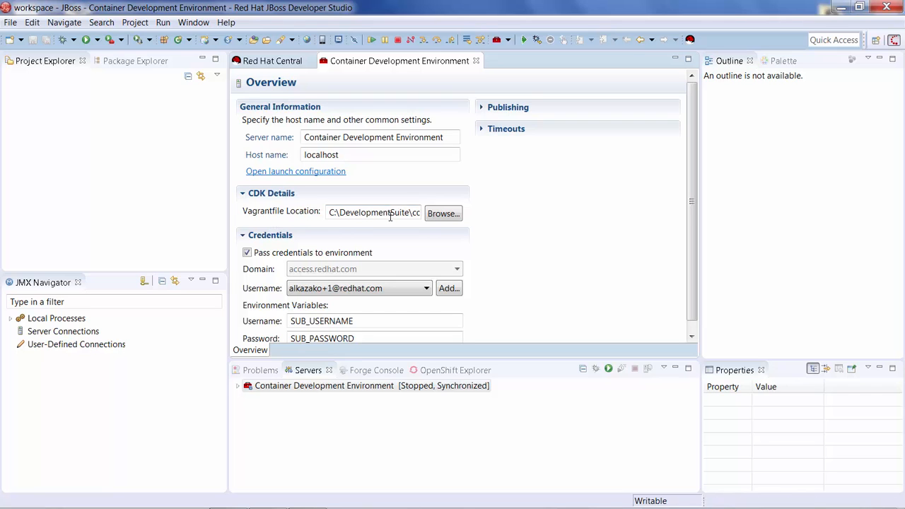
click(447, 220)
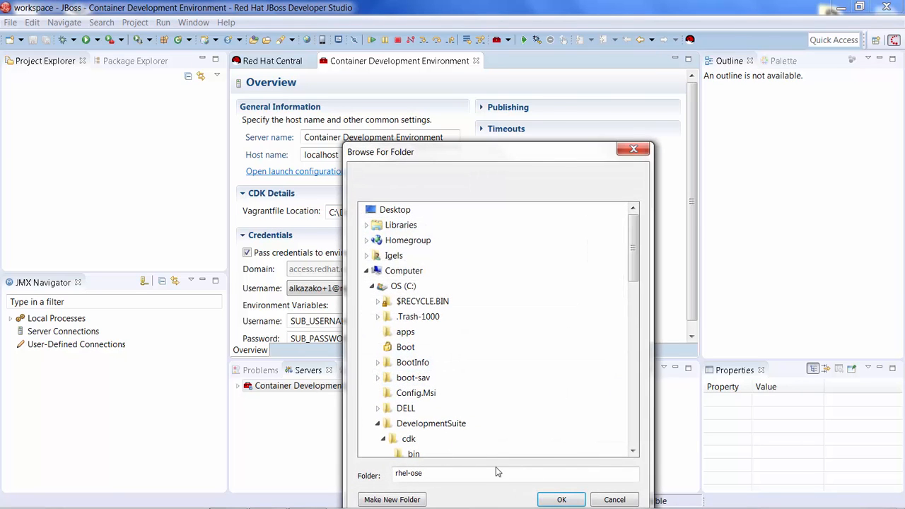
click(614, 500)
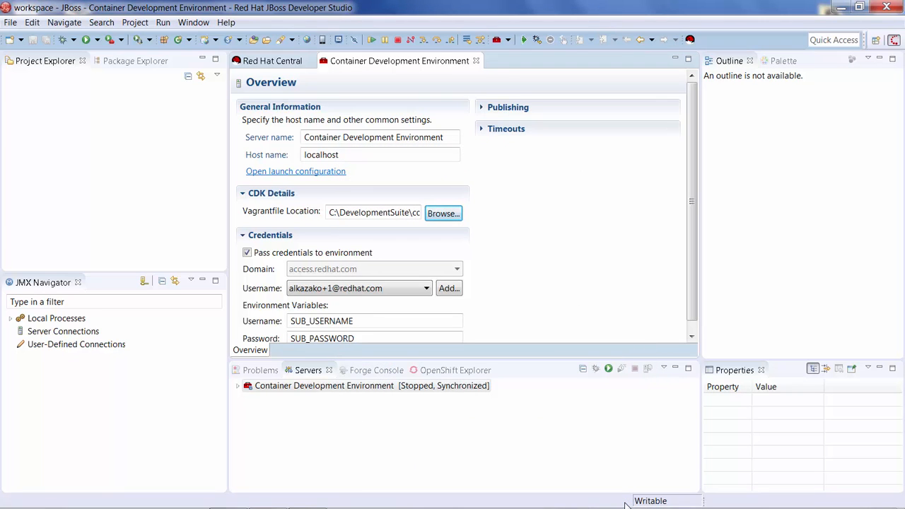
- Start the Container Development Environment server, supplying the account password and having the credentials remembered
click(608, 370)
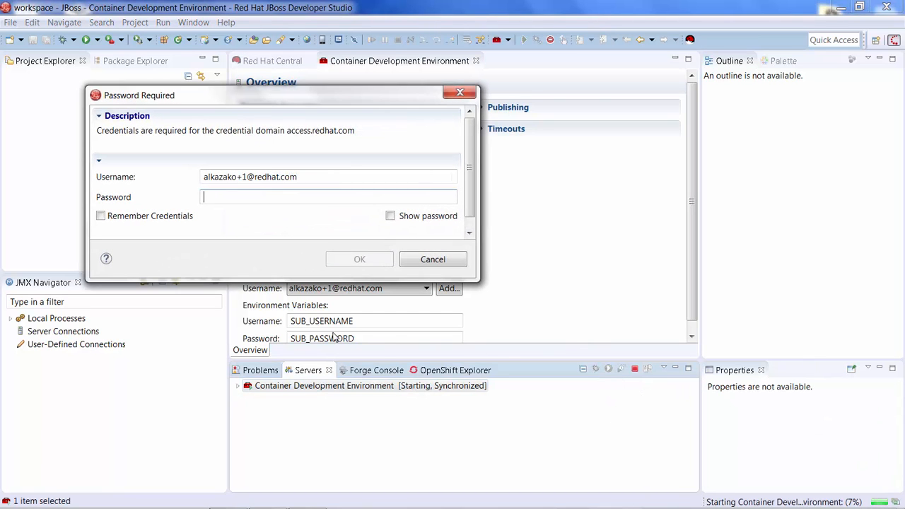
text(*****)
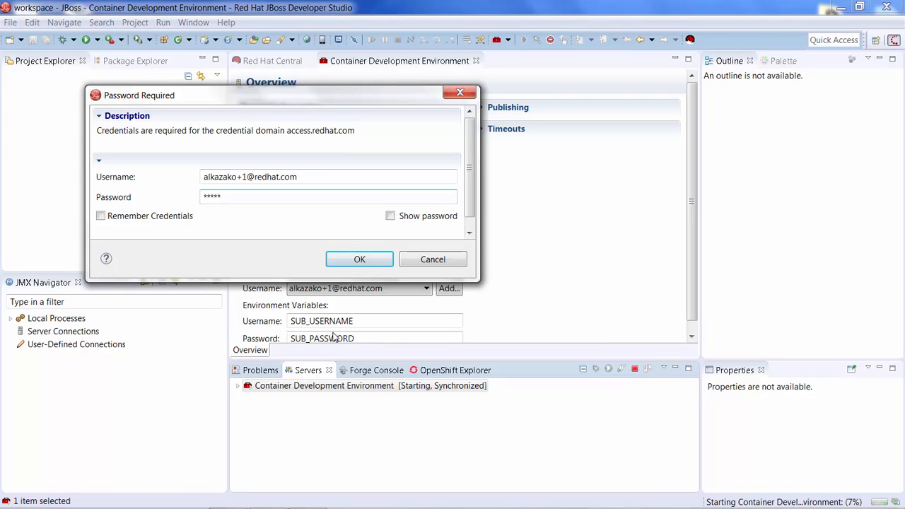
text(***)
click(155, 220)
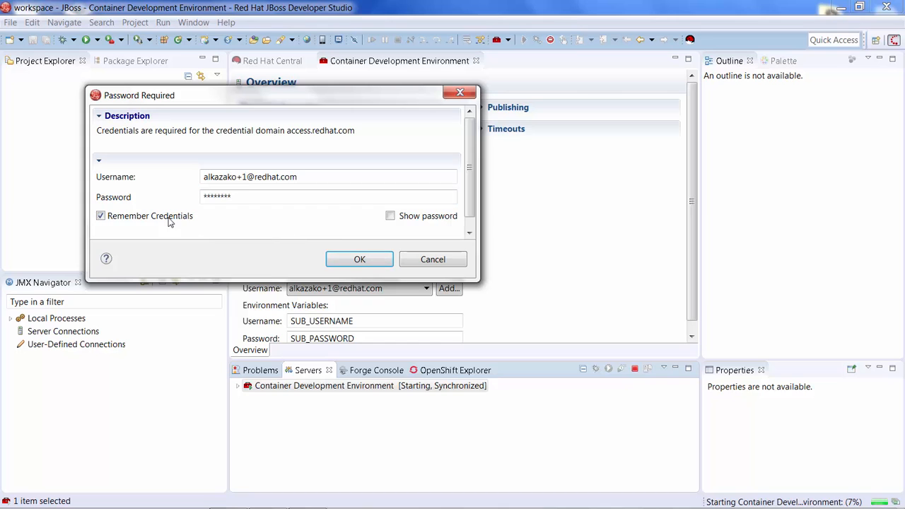
click(347, 261)
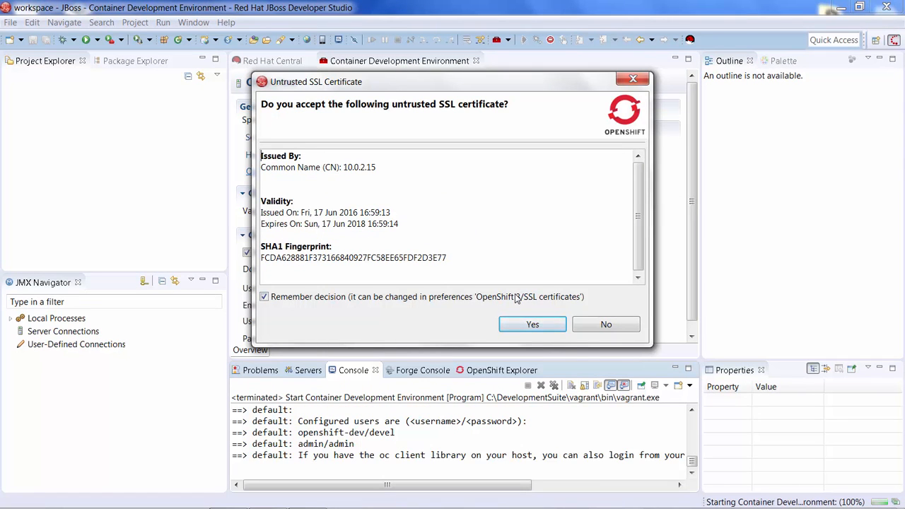
- Accept the untrusted SSL certificate with the decision remembered, and expand the openshift-dev connection to show its projects
click(524, 328)
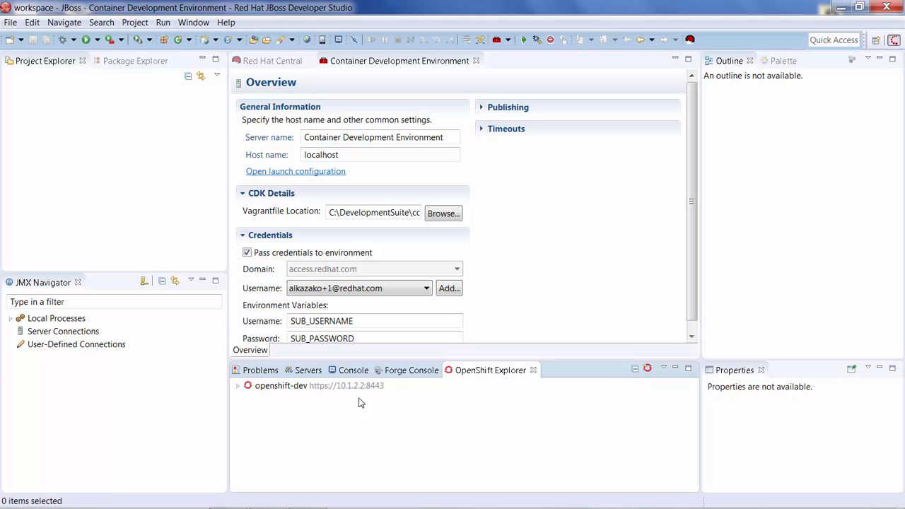
click(239, 387)
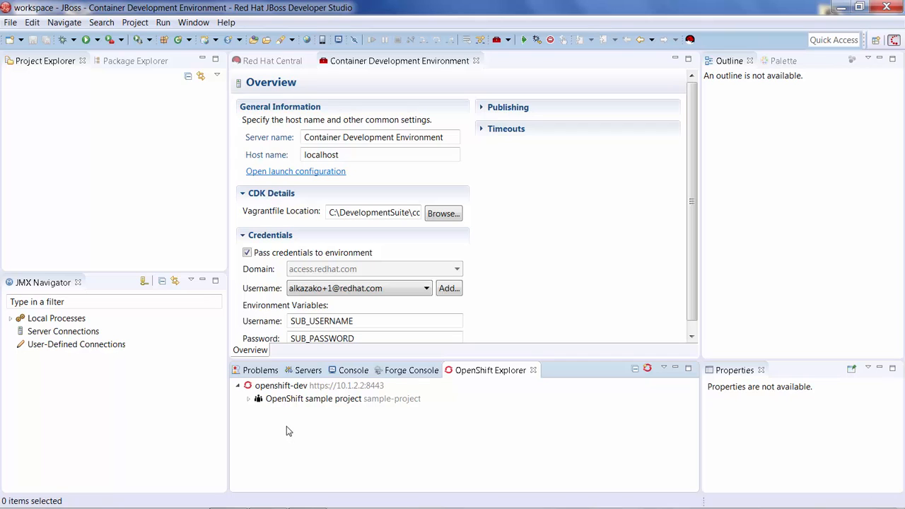
click(249, 399)
right_click(322, 388)
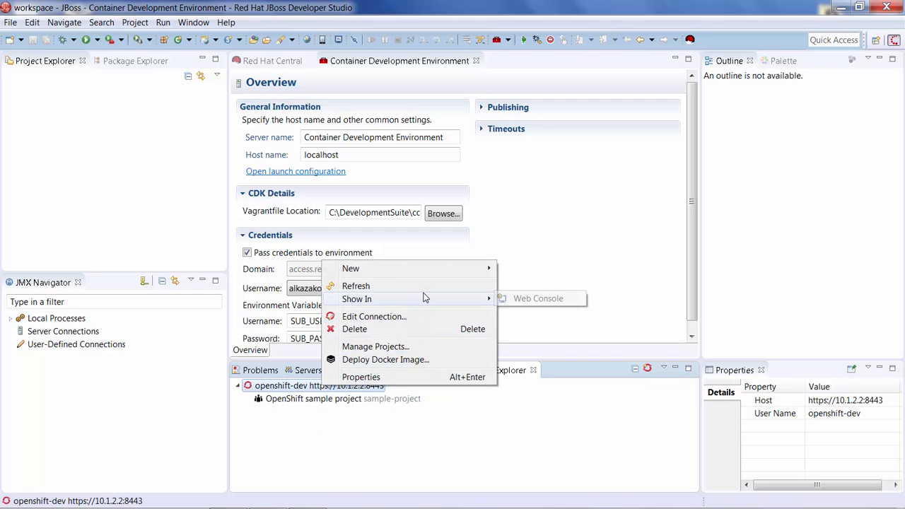
mouse_move(432, 274)
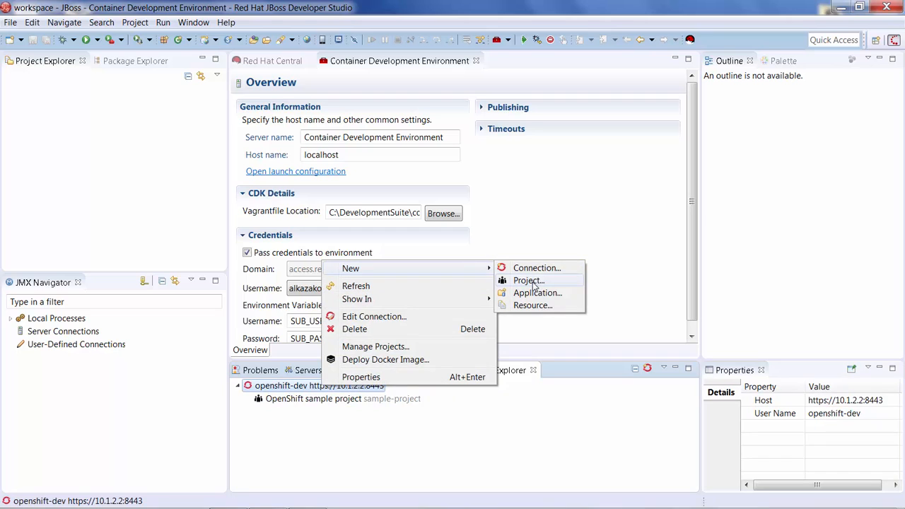
click(474, 447)
- Start creating a new application in the OpenShift sample project
click(347, 401)
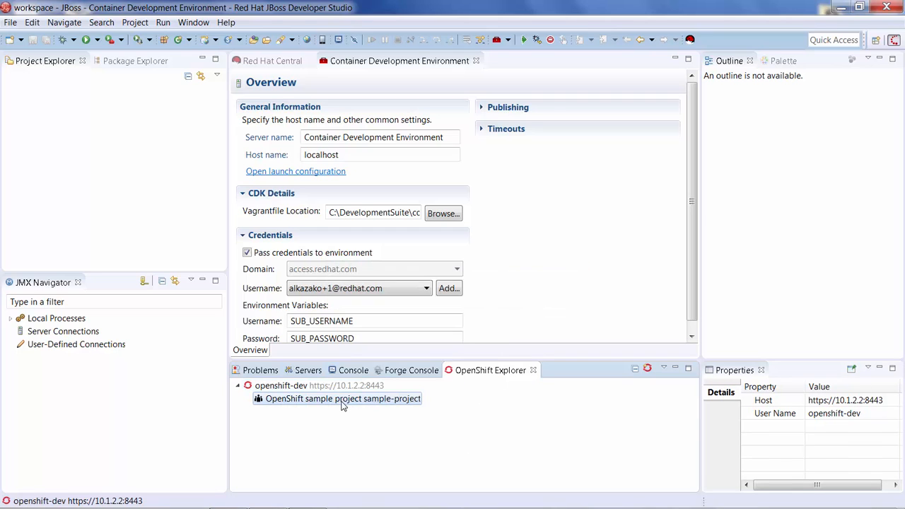
right_click(343, 404)
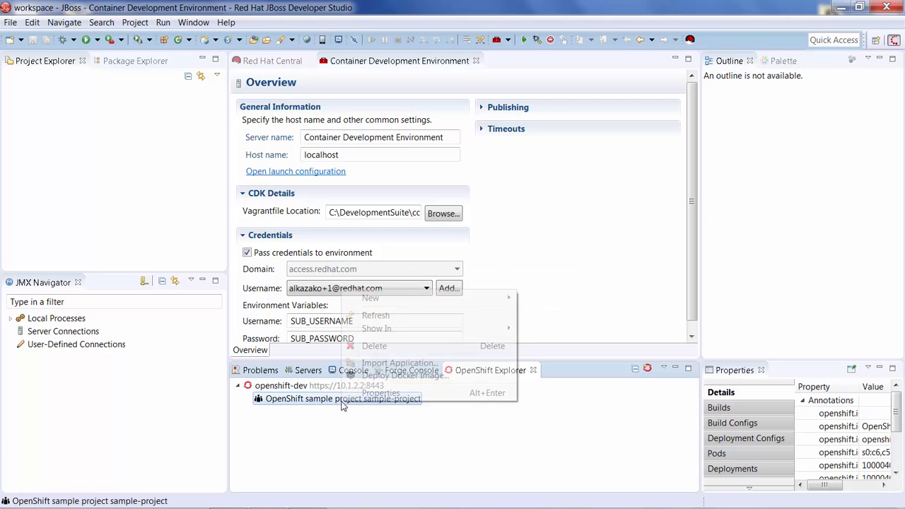
mouse_move(454, 296)
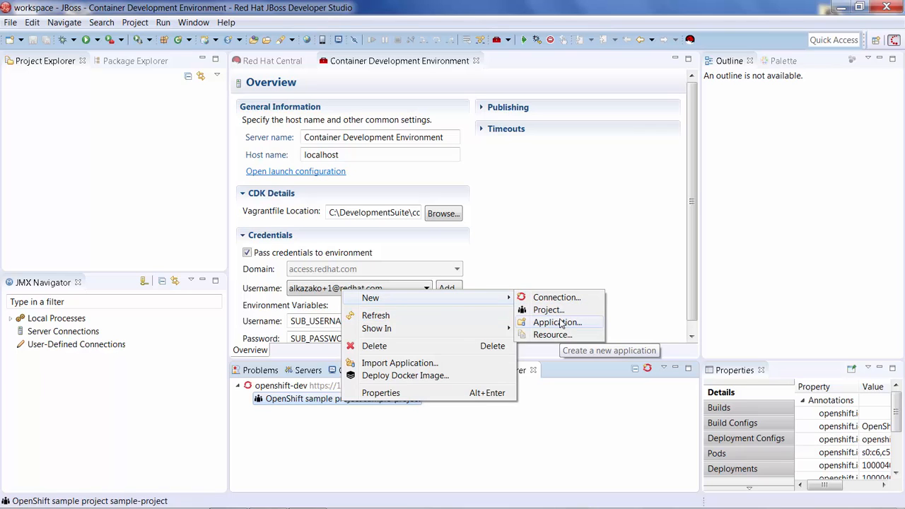
click(559, 322)
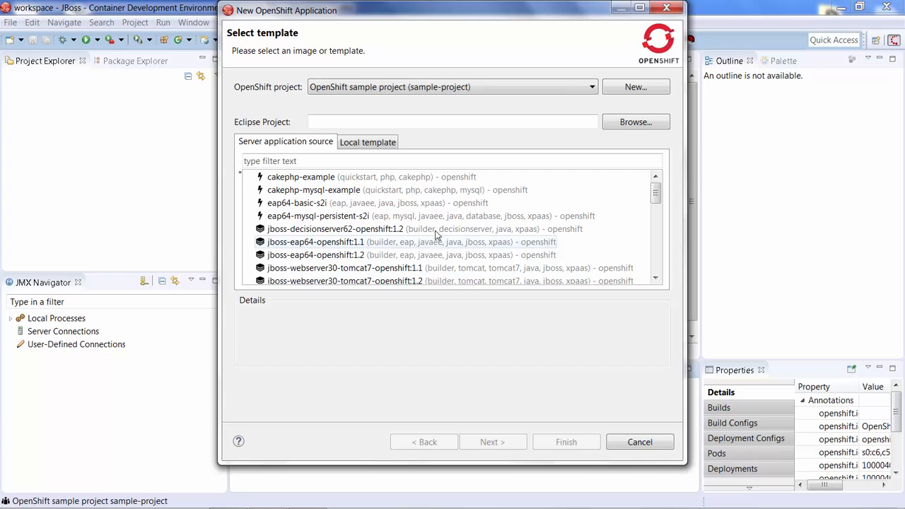
- Filter the server application sources by "eap", choose the eap64-basic-s2i template and proceed to its parameters
click(340, 118)
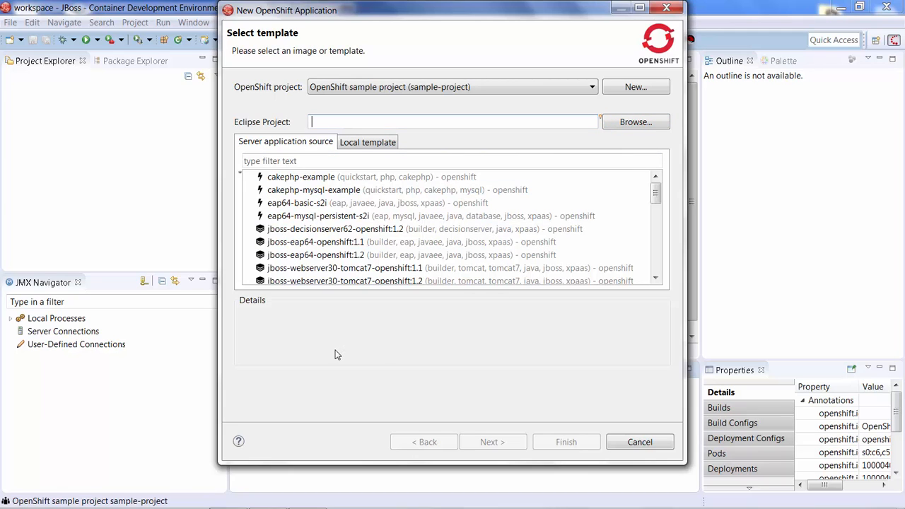
click(317, 159)
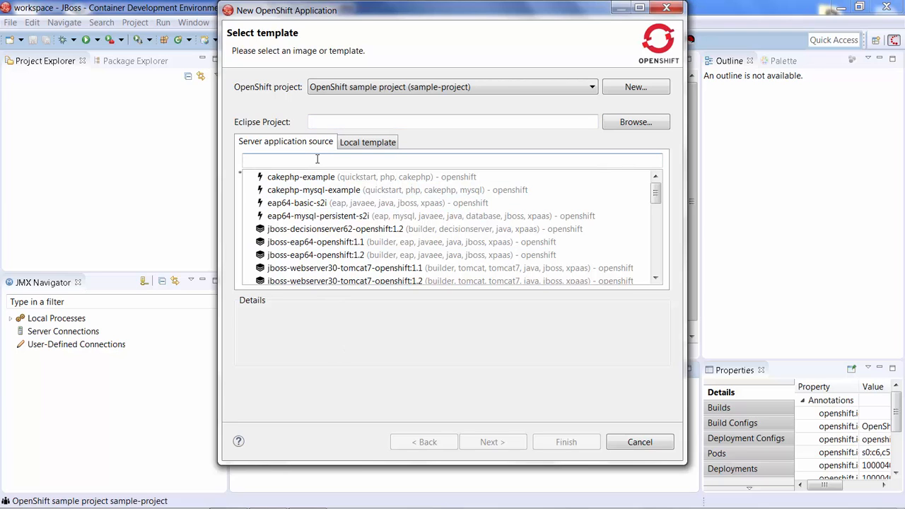
text(eap)
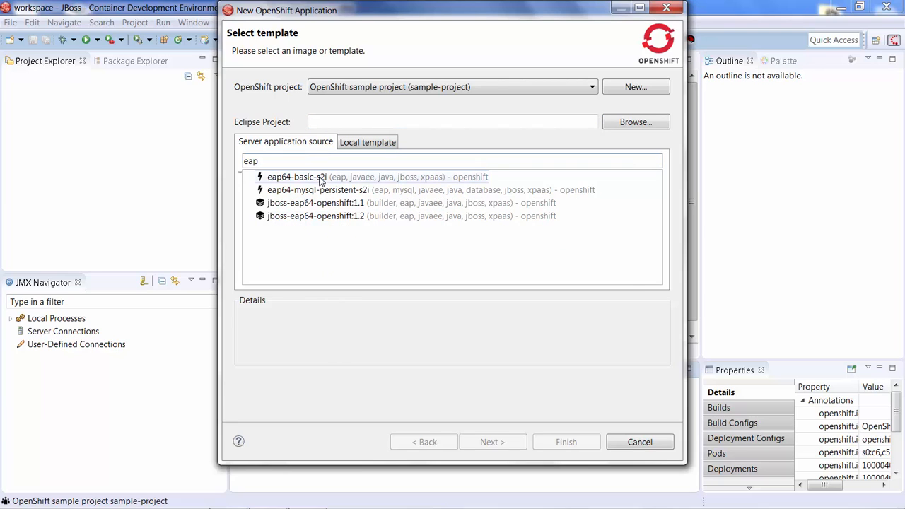
click(318, 177)
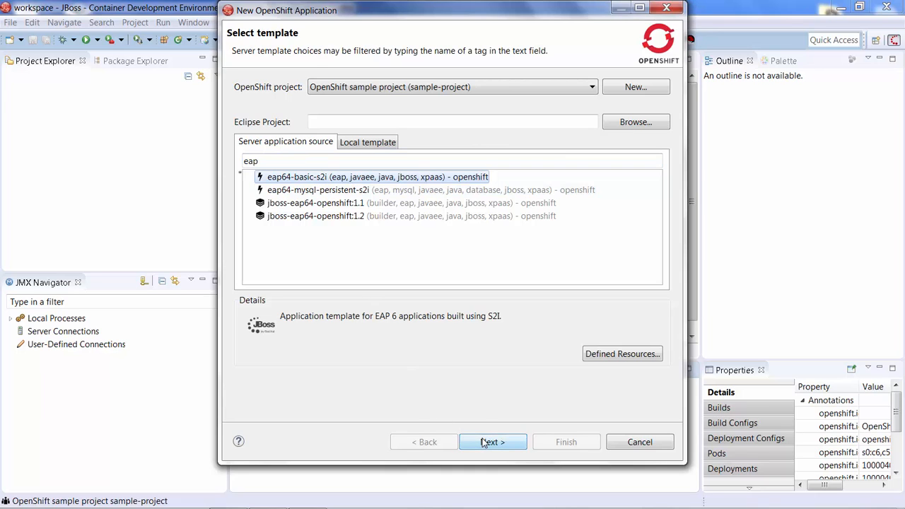
click(483, 443)
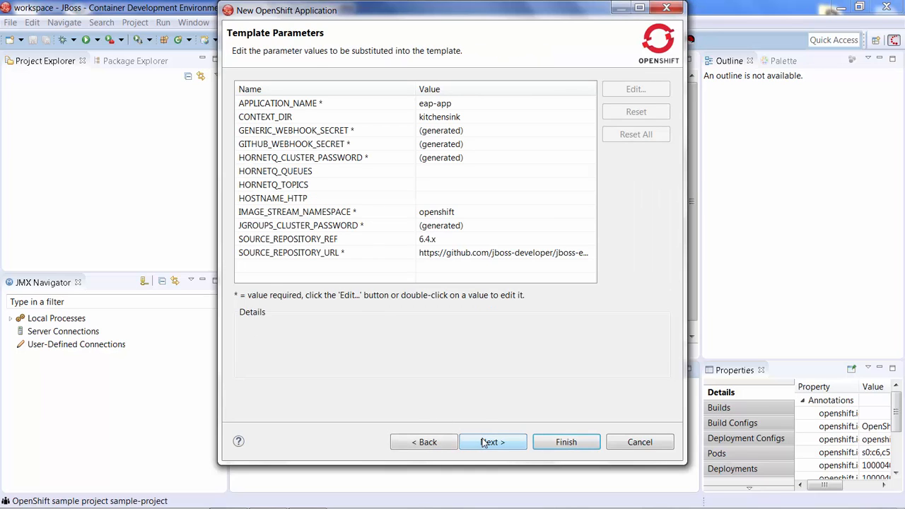
- Set SOURCE_REPOSITORY_URL to the address of the kitchensink-html5-mobile GitHub repository, copied from the page open in Chrome
click(472, 259)
double_click(473, 259)
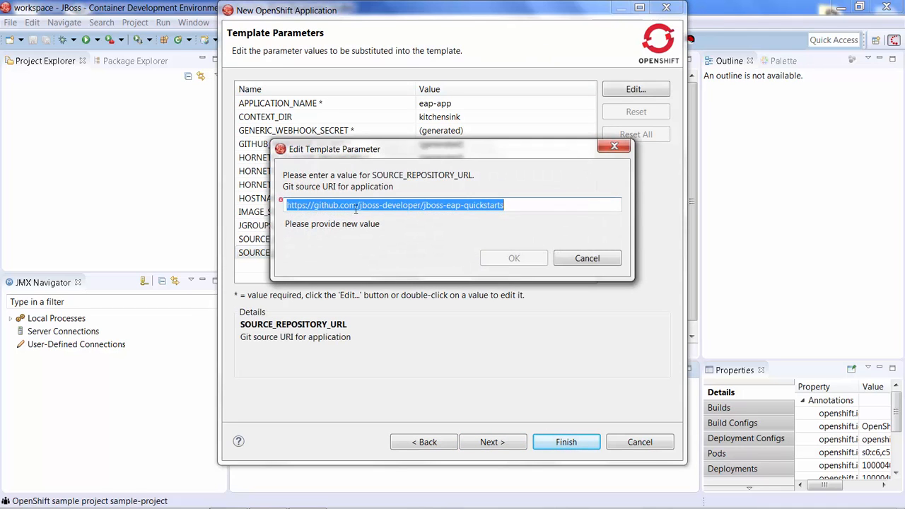
click(384, 205)
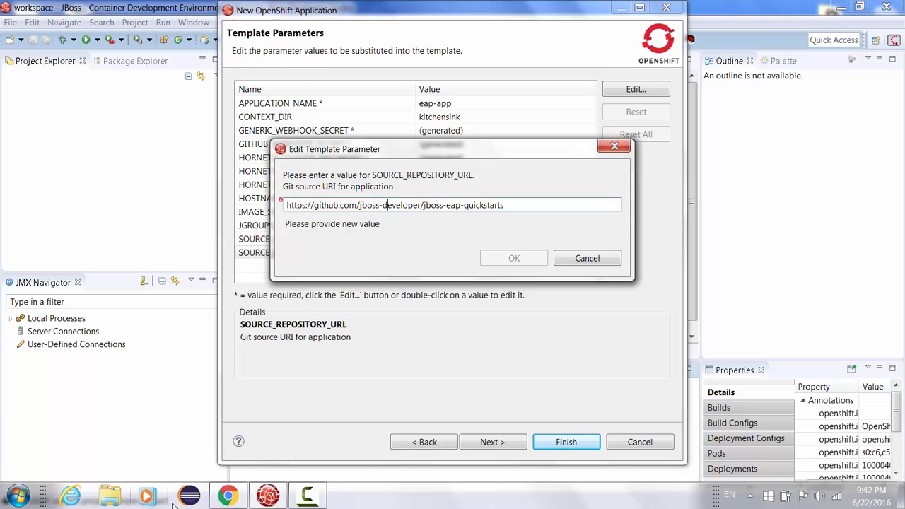
click(225, 496)
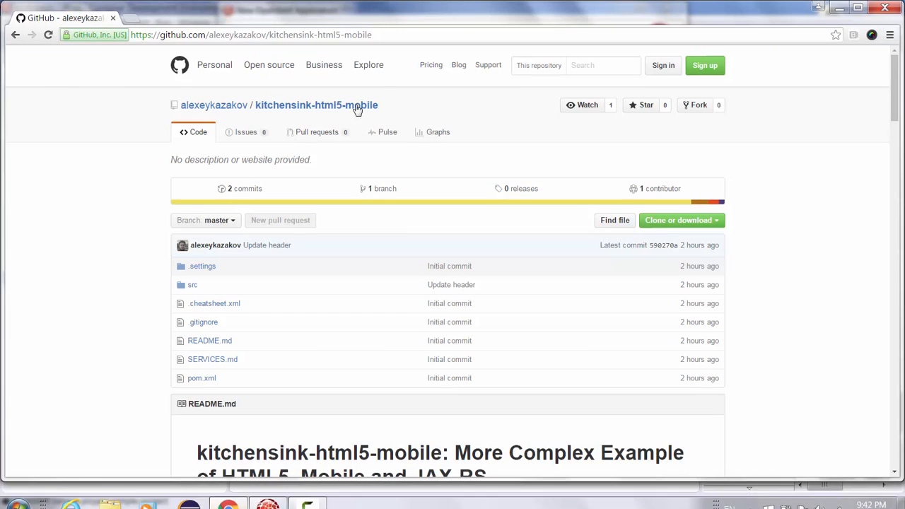
drag(383, 36, 94, 12)
key(ctrl+c)
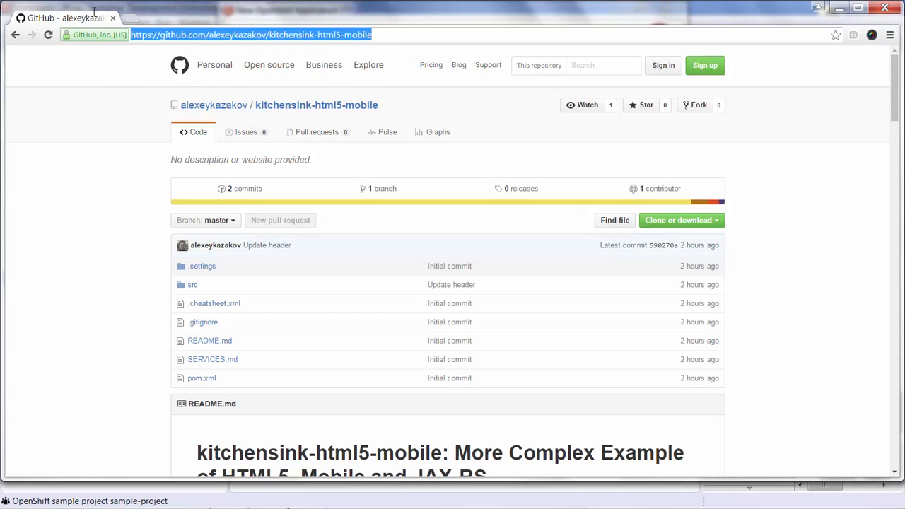
click(838, 9)
drag(504, 205, 282, 177)
key(ctrl+v)
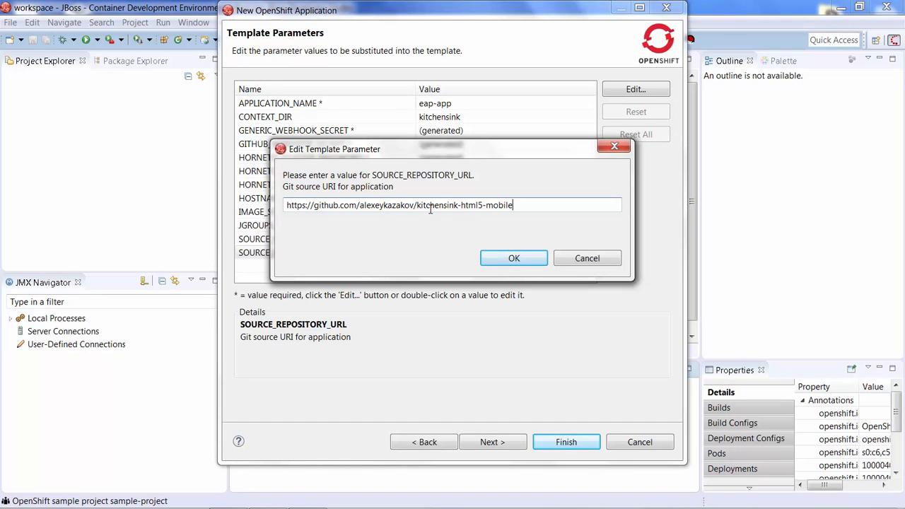
click(503, 261)
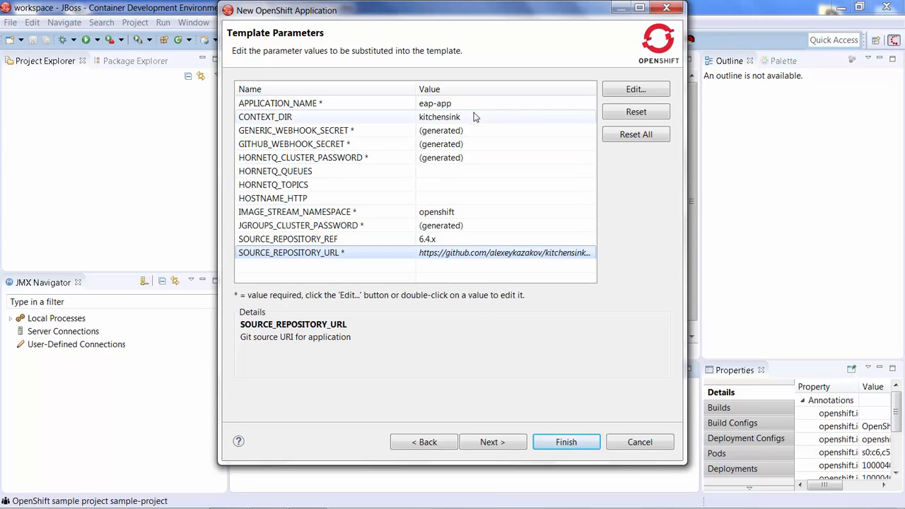
- Clear the CONTEXT_DIR template parameter so the root project directory is used
double_click(474, 121)
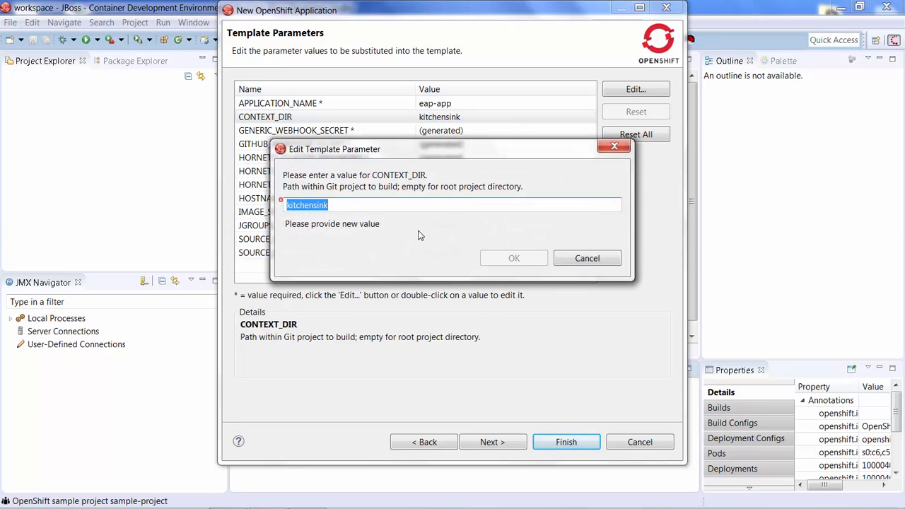
key(BackSpace)
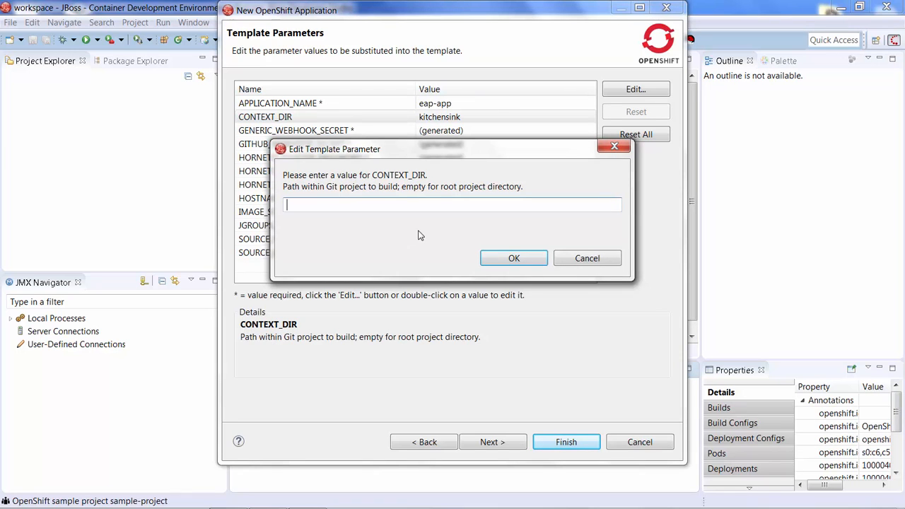
click(509, 260)
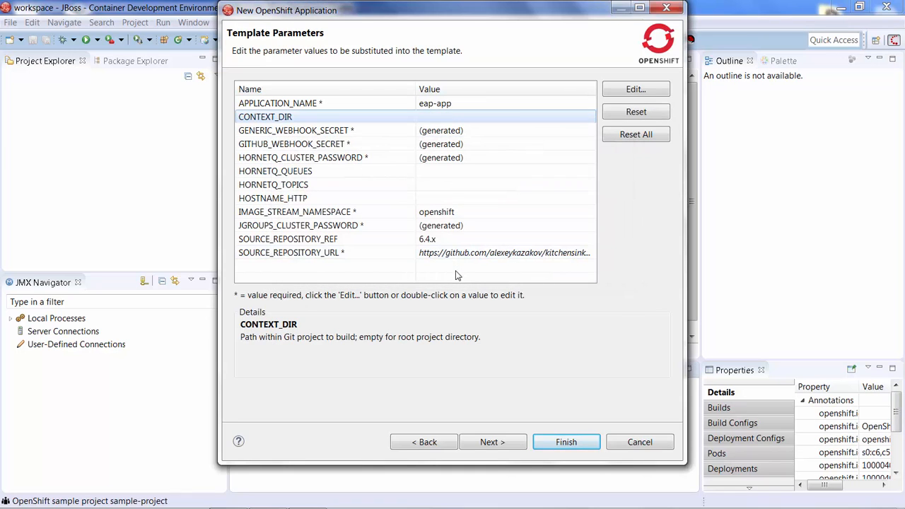
- Set the SOURCE_REPOSITORY_REF template parameter to master
double_click(445, 239)
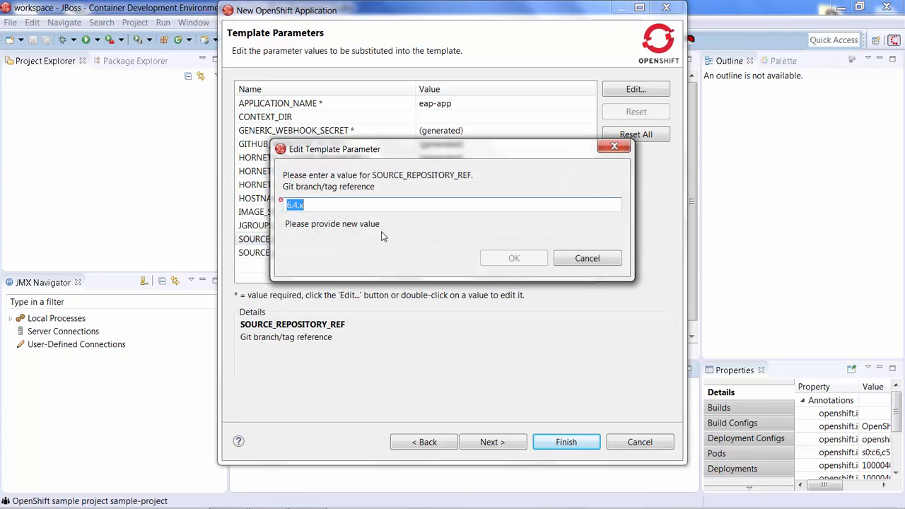
text(mastart)
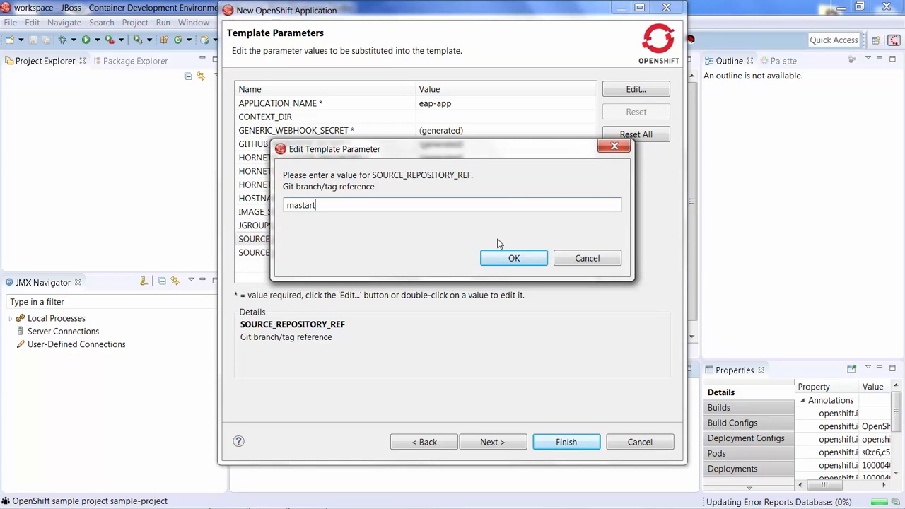
key(BackSpace)
key(BackSpace)
key(BackSpace)
text(er)
click(509, 258)
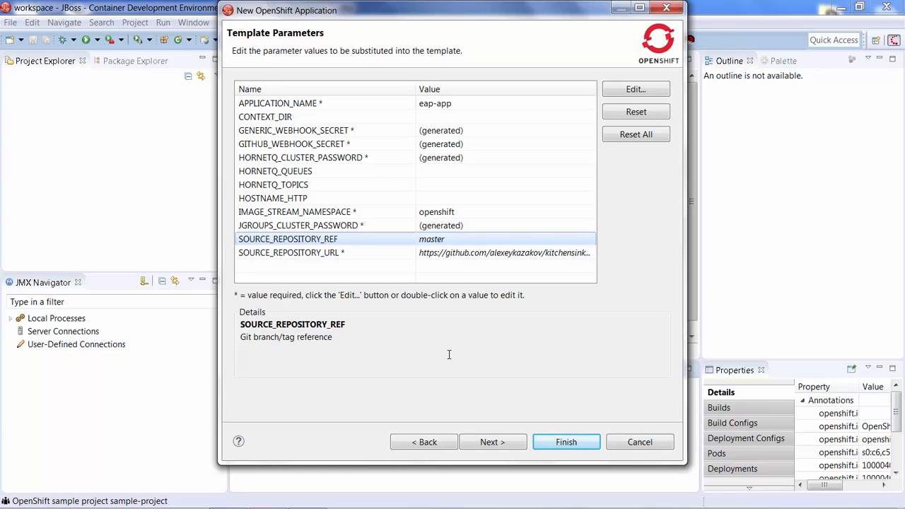
- Create the application with the default resource labels and close the creation summary
click(490, 443)
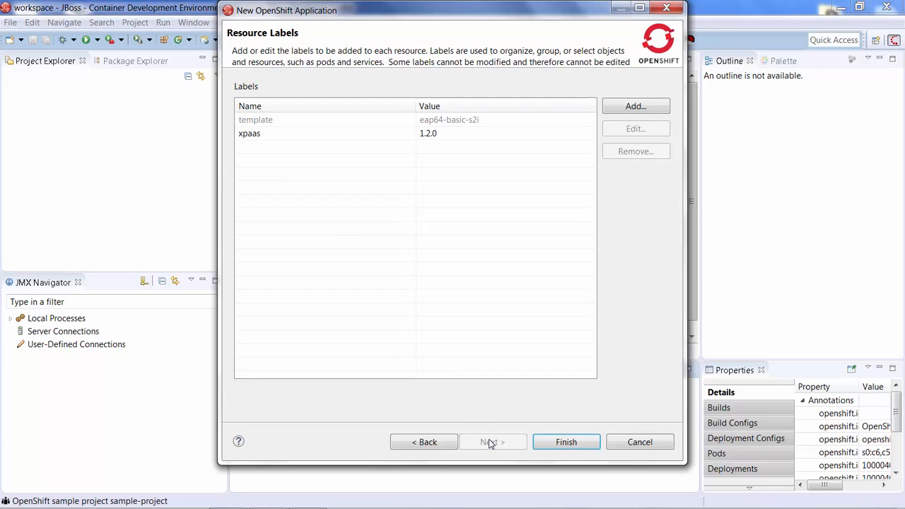
click(597, 446)
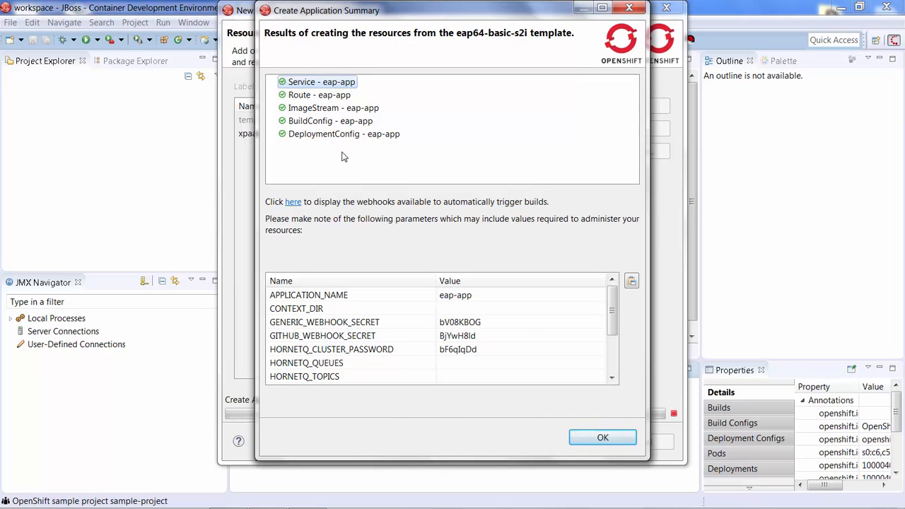
click(589, 435)
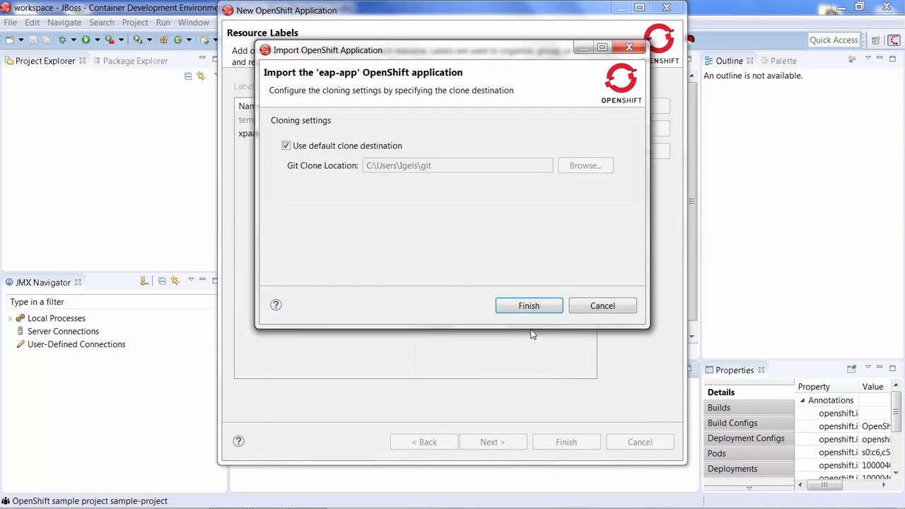
- Import the eap-app application to the default clone destination without opening its cheatsheet, and expand the jboss-kitchensink-html5-mobile project
click(531, 311)
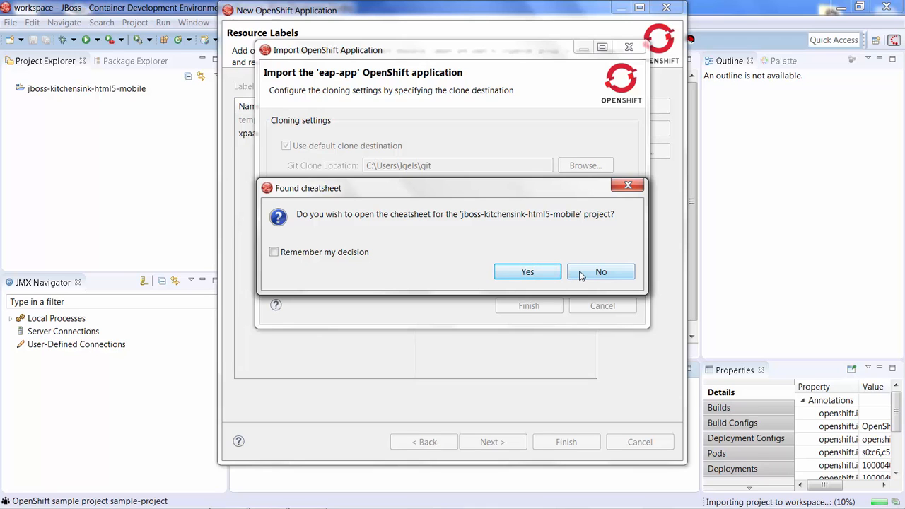
click(581, 275)
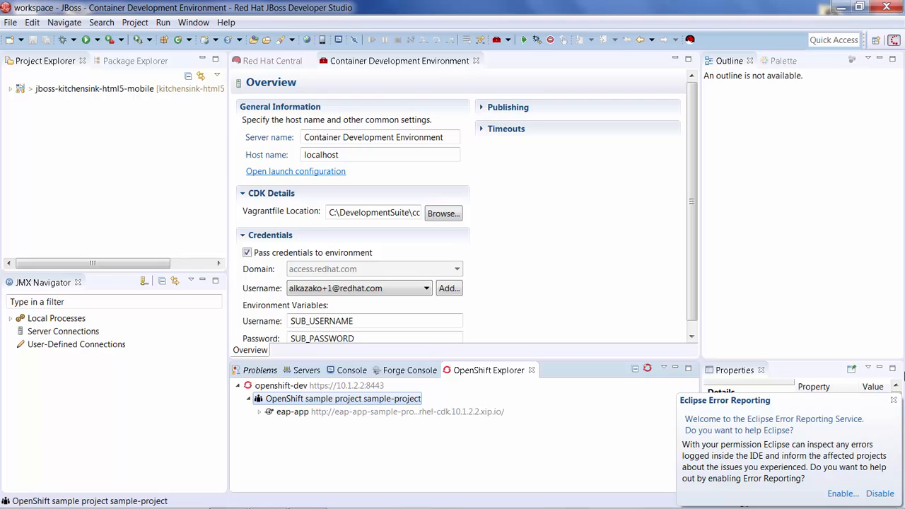
click(894, 402)
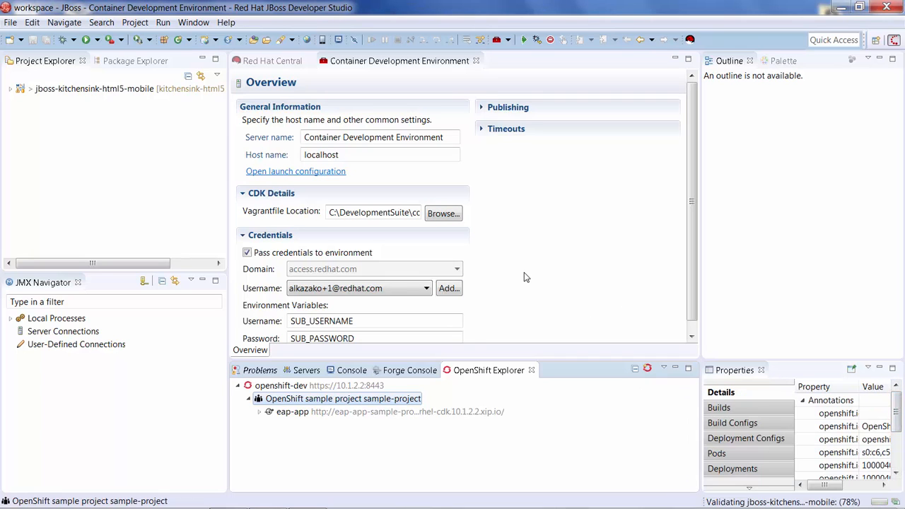
click(11, 89)
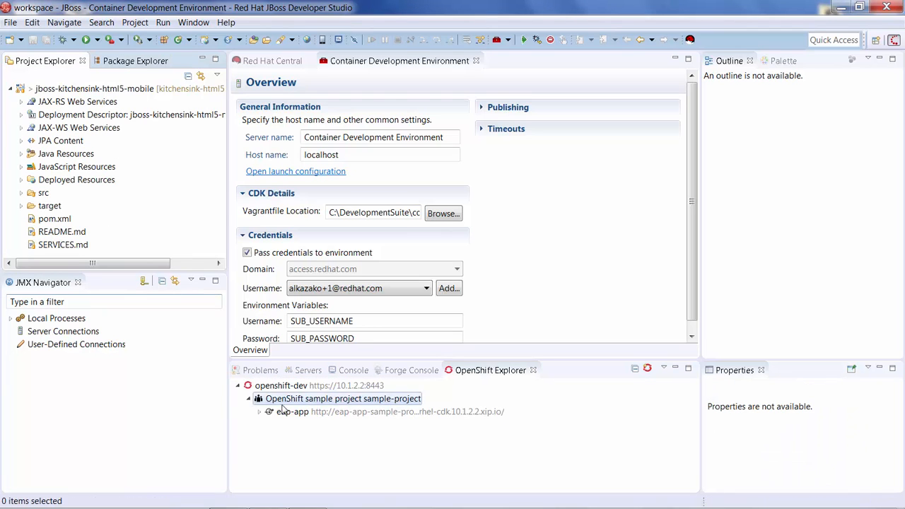
- Open the build log of the eap-app-1 build under eap-app and enlarge the console area to follow it
click(260, 413)
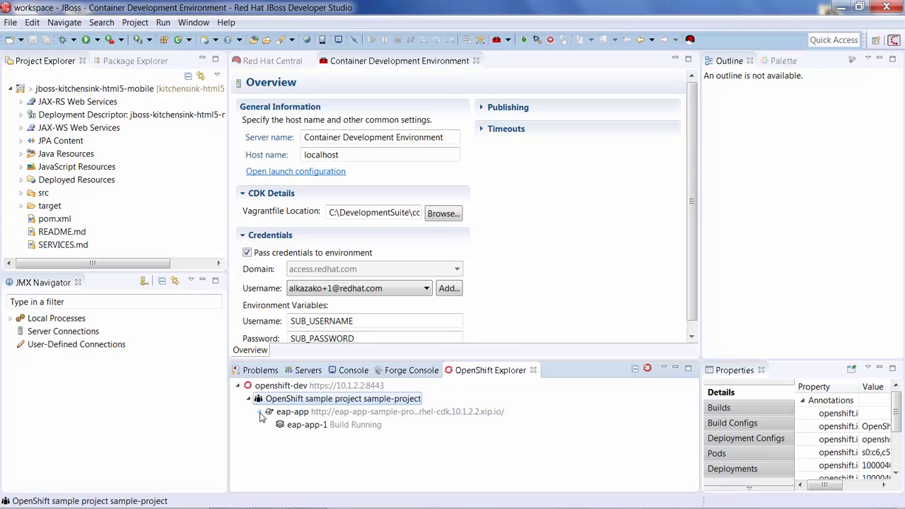
click(307, 427)
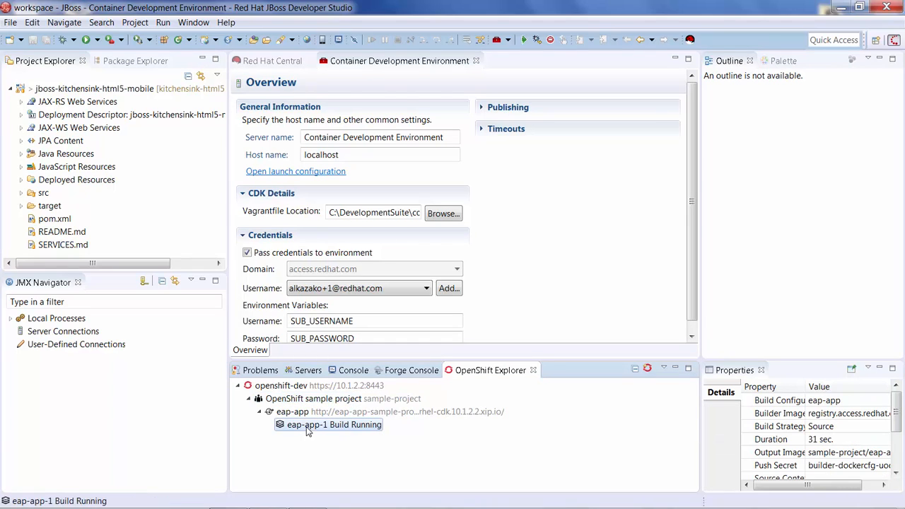
right_click(348, 431)
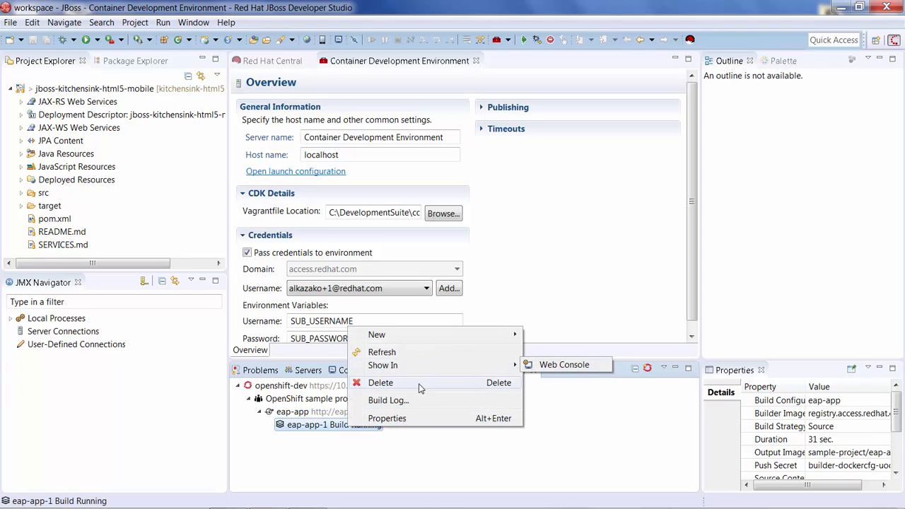
click(416, 401)
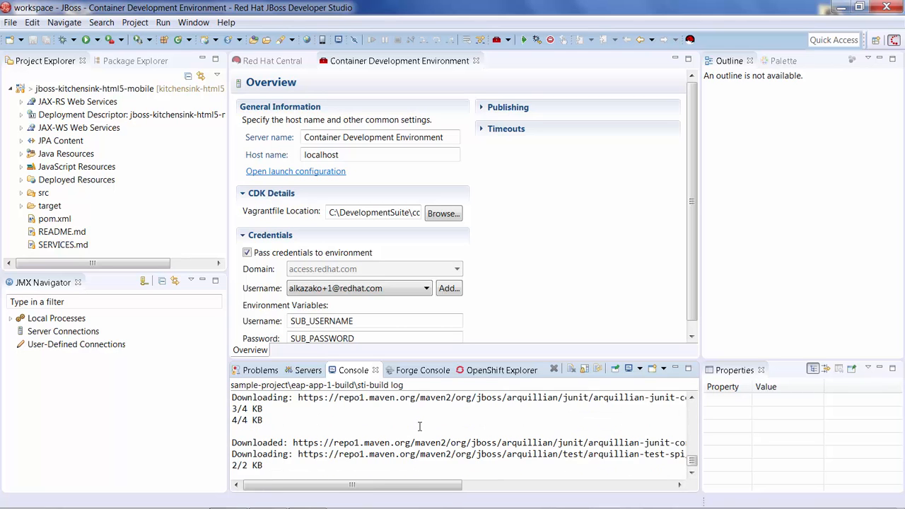
drag(426, 361, 427, 247)
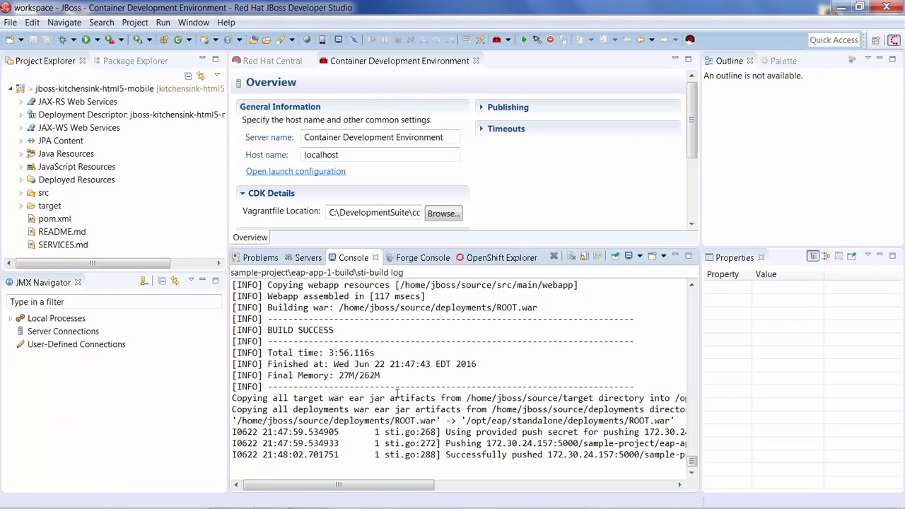
- Show the running eap-app-1 pod from the OpenShift Explorer in the web console, accepting both security certificate alerts
click(474, 259)
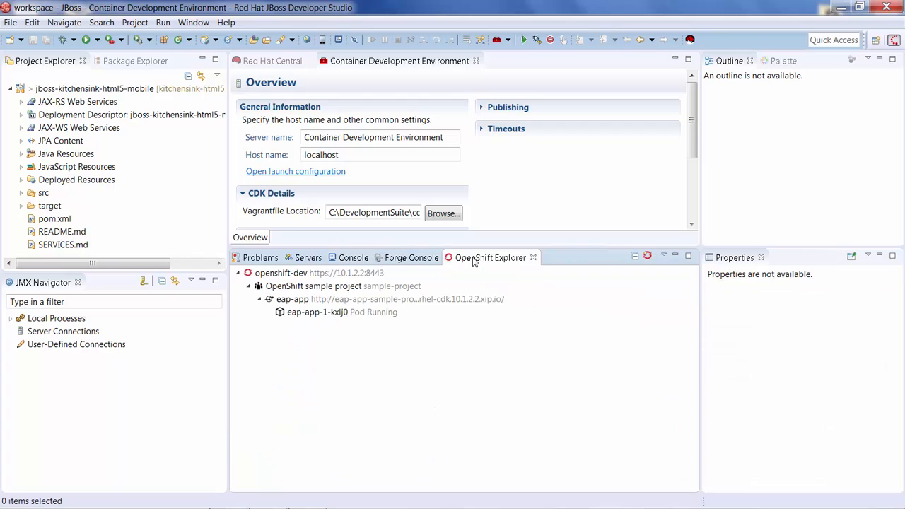
click(333, 316)
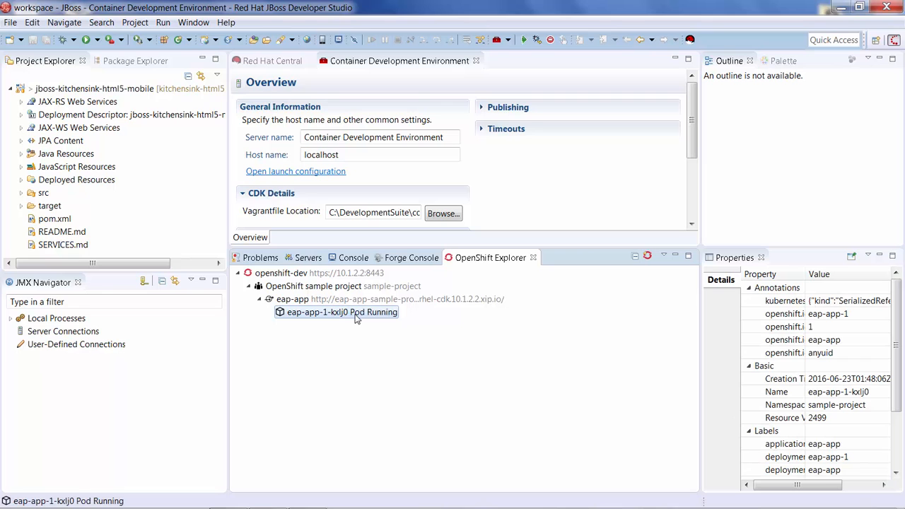
right_click(358, 301)
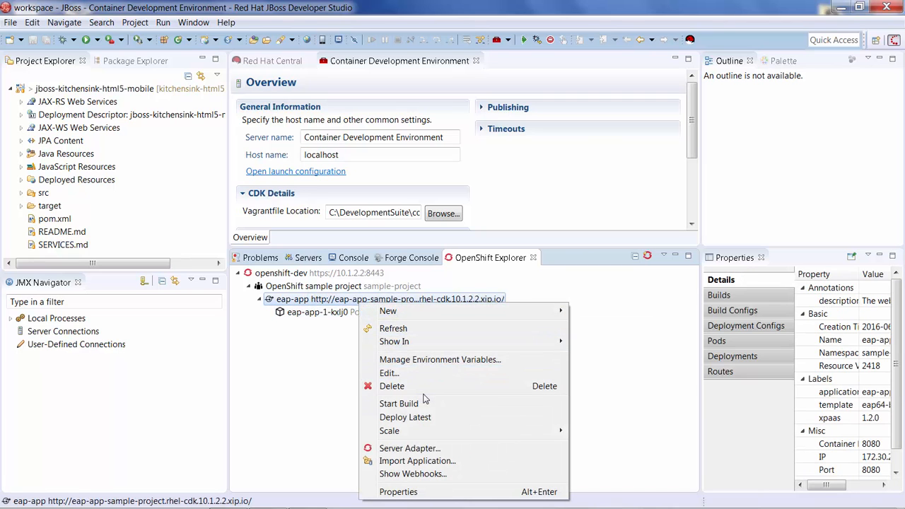
click(321, 312)
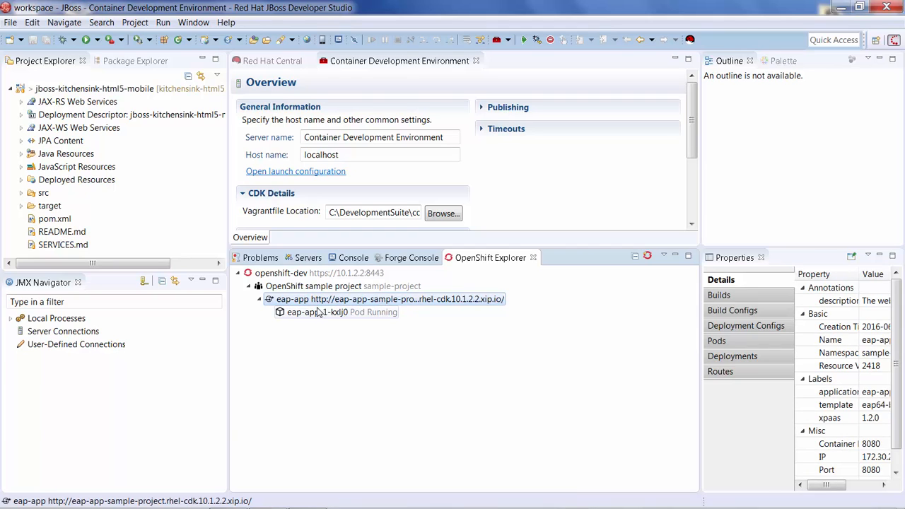
right_click(320, 312)
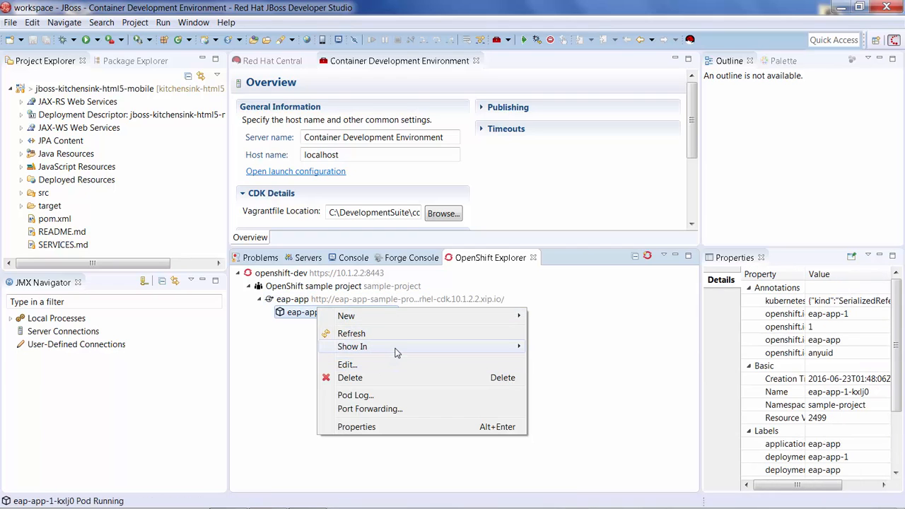
mouse_move(396, 351)
click(559, 347)
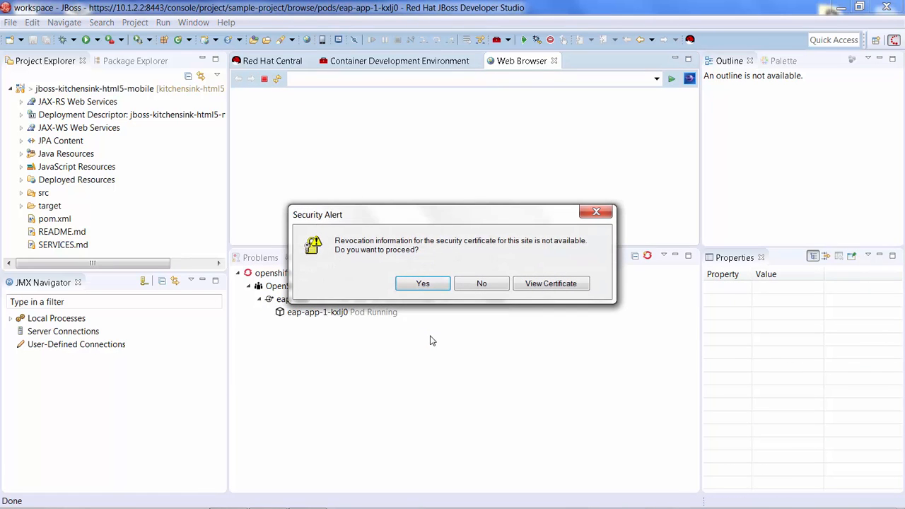
click(442, 284)
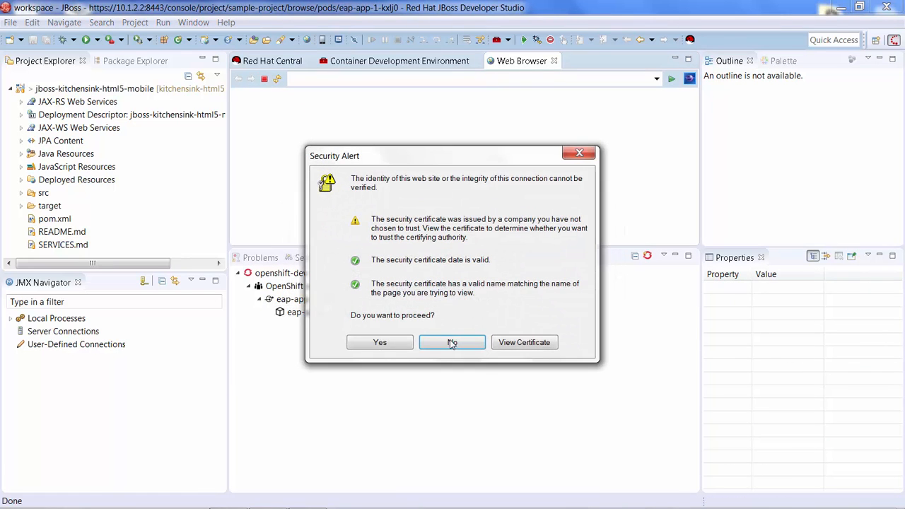
click(400, 347)
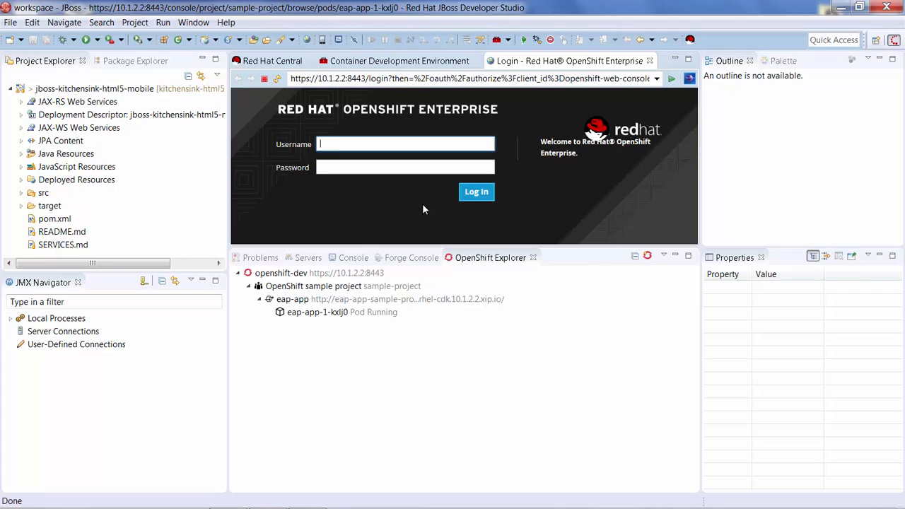
- Log in to OpenShift Enterprise with the username openshift-dev and the account password
text(openshift-dev)
key(Tab)
text(dev)
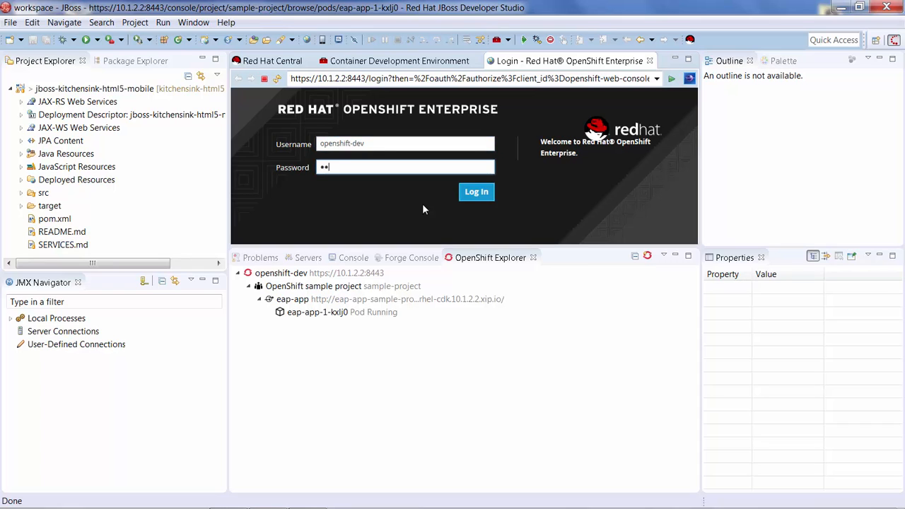
text(el)
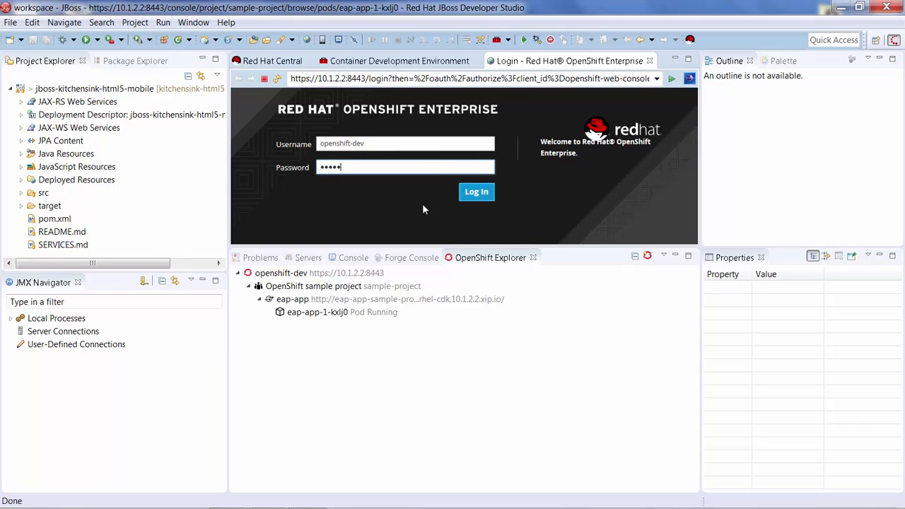
click(478, 200)
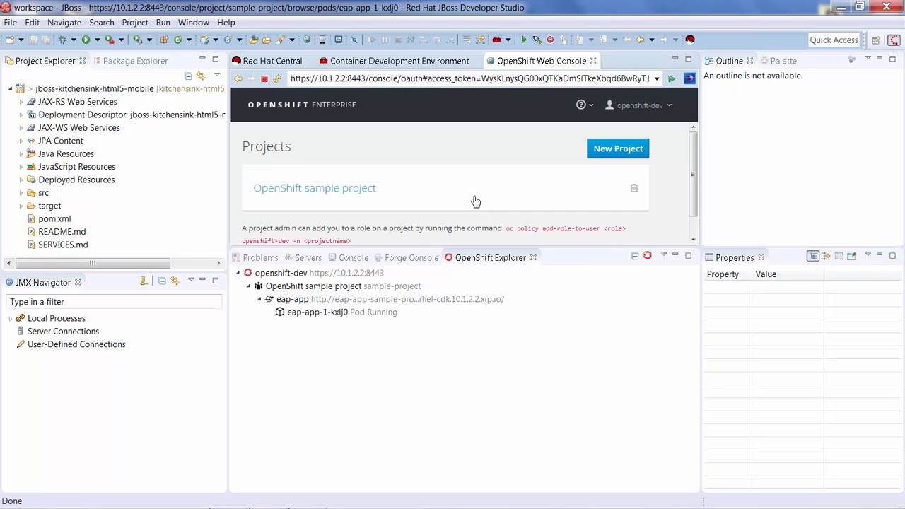
- Open the OpenShift sample project overview in the web console and enlarge the browser area to see the pod's deployment
click(328, 193)
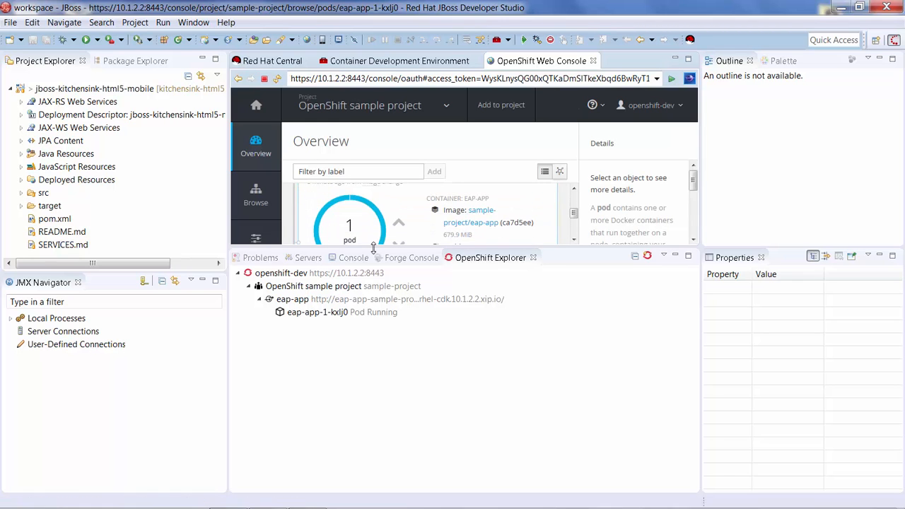
drag(377, 249, 374, 366)
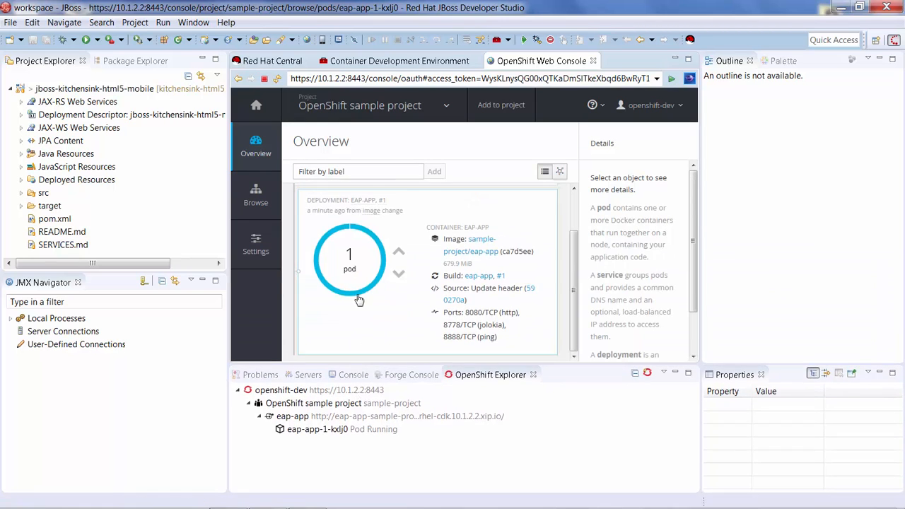
click(359, 431)
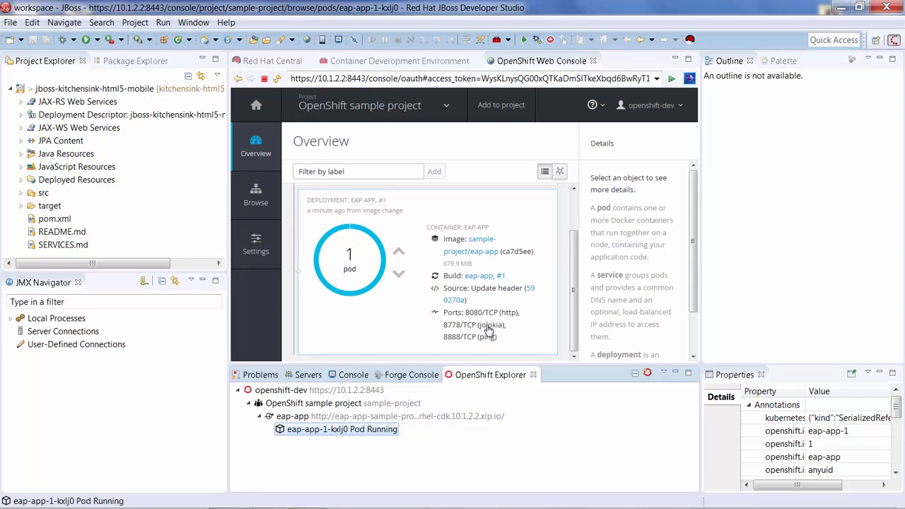
right_click(370, 433)
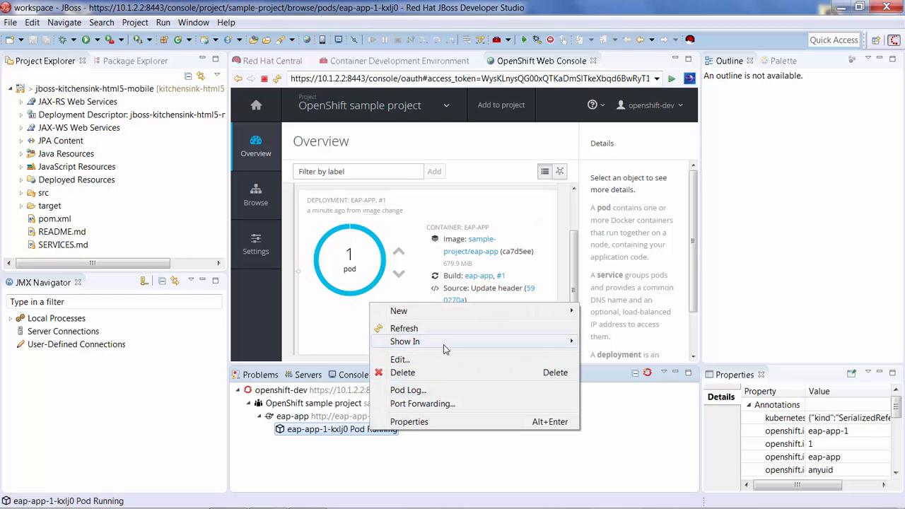
mouse_move(456, 347)
click(319, 405)
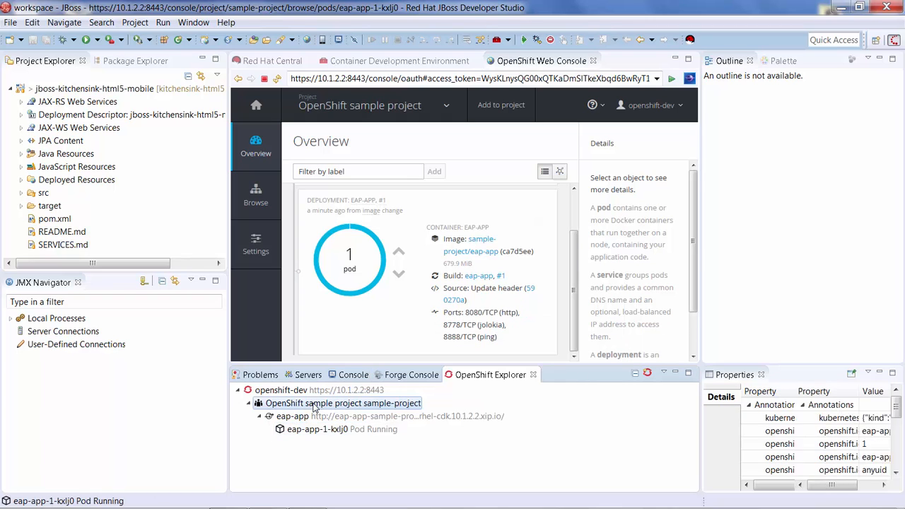
- Show the eap-app service in the web browser and look through the deployed application's home page
right_click(315, 417)
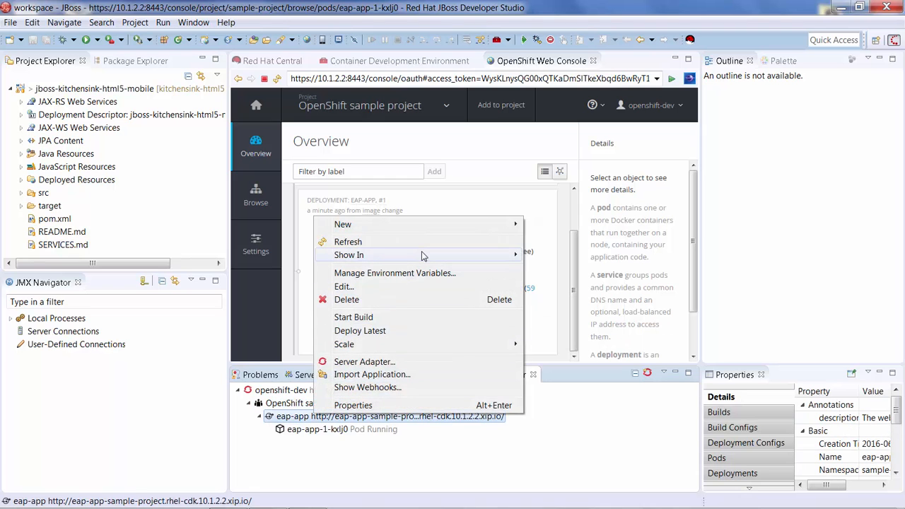
mouse_move(515, 256)
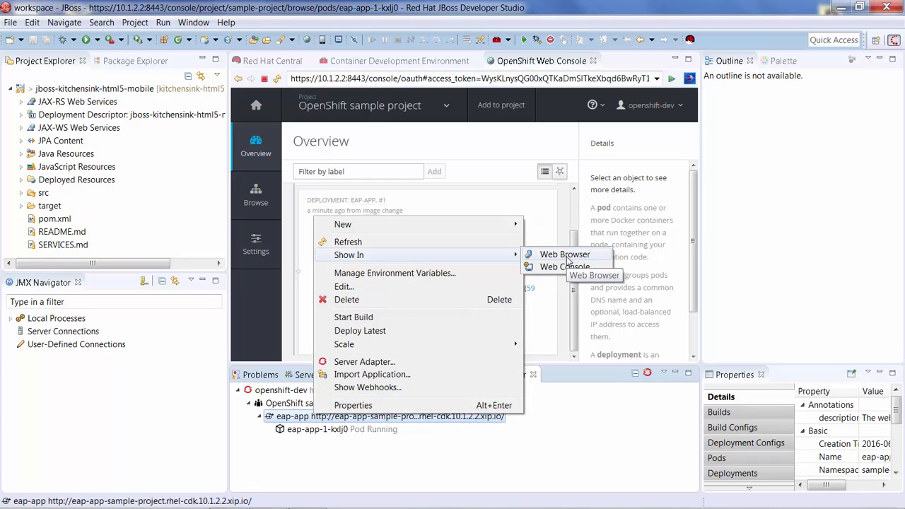
click(565, 256)
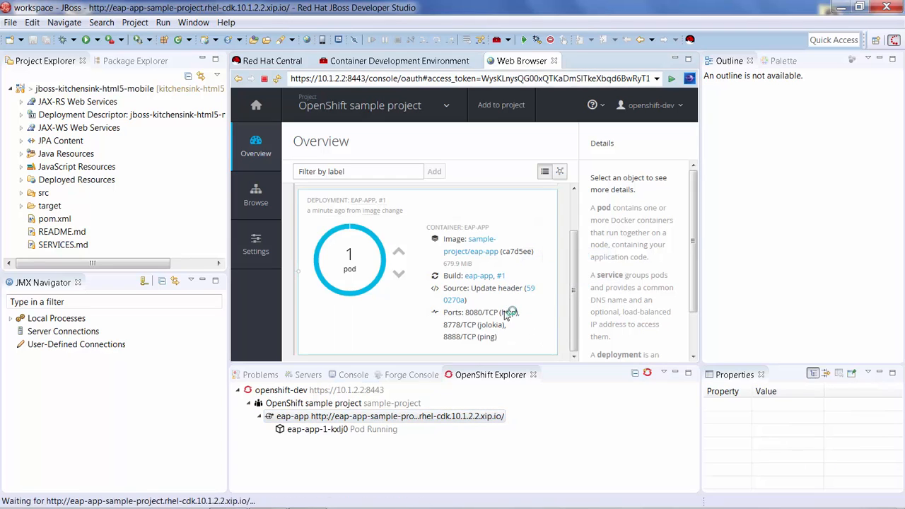
scroll(511, 261, down, 2)
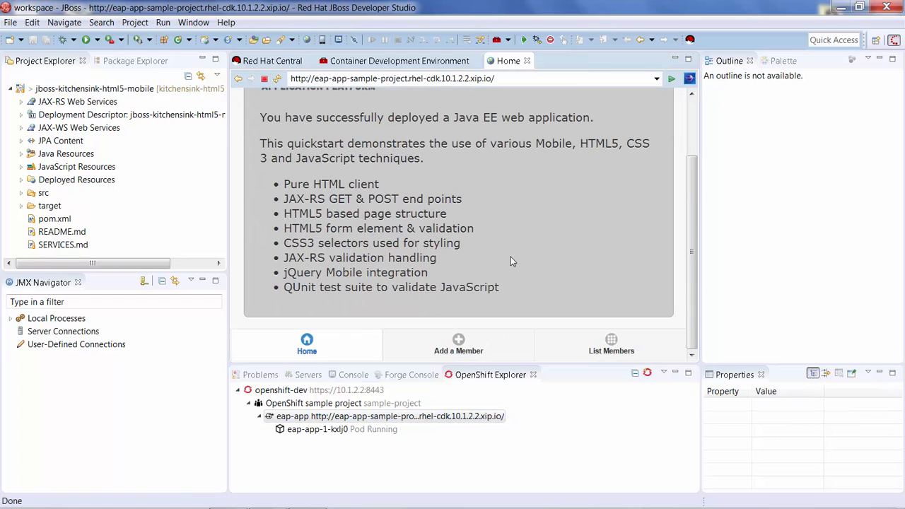
scroll(512, 262, up, 2)
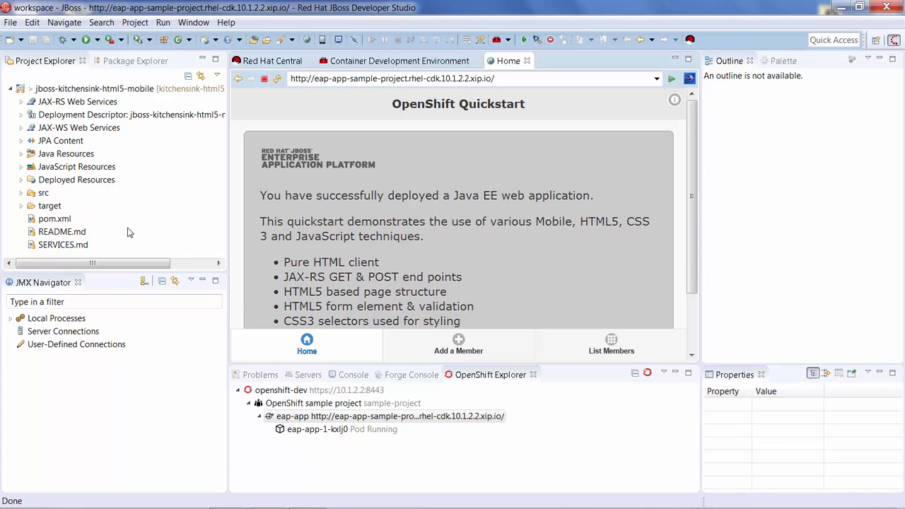
- Open index.html from the project's src/main/webapp folder in the source-only view
click(21, 193)
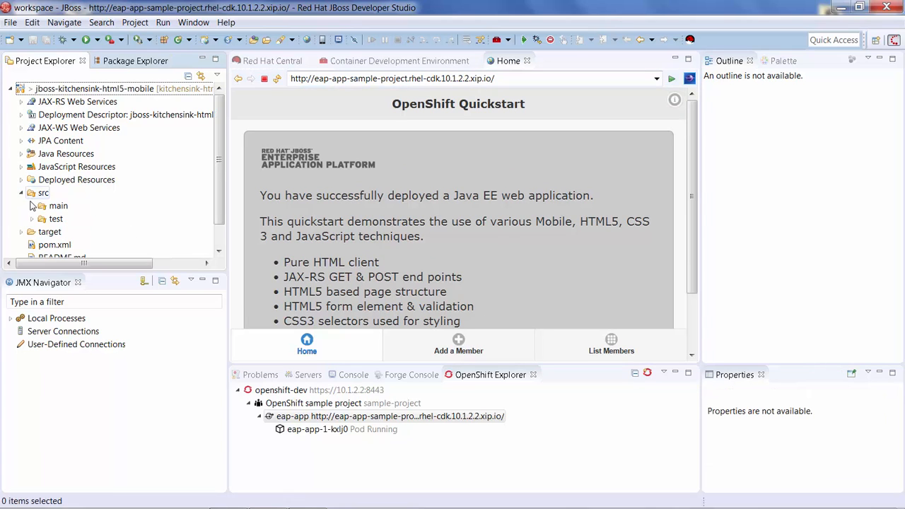
click(31, 206)
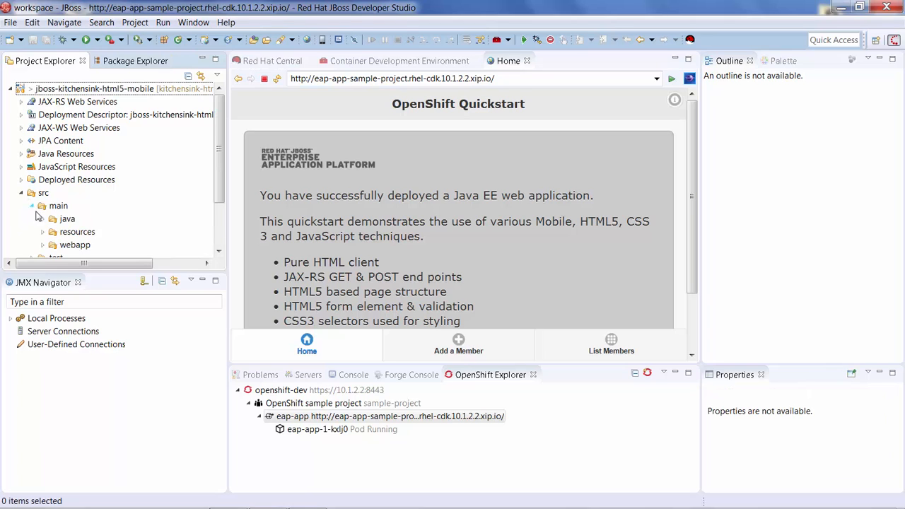
click(42, 206)
scroll(71, 195, down, 3)
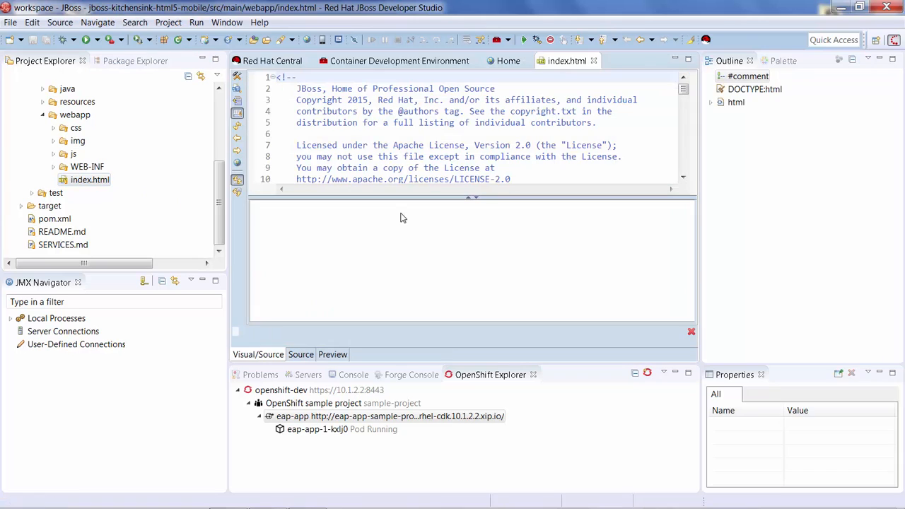
click(297, 355)
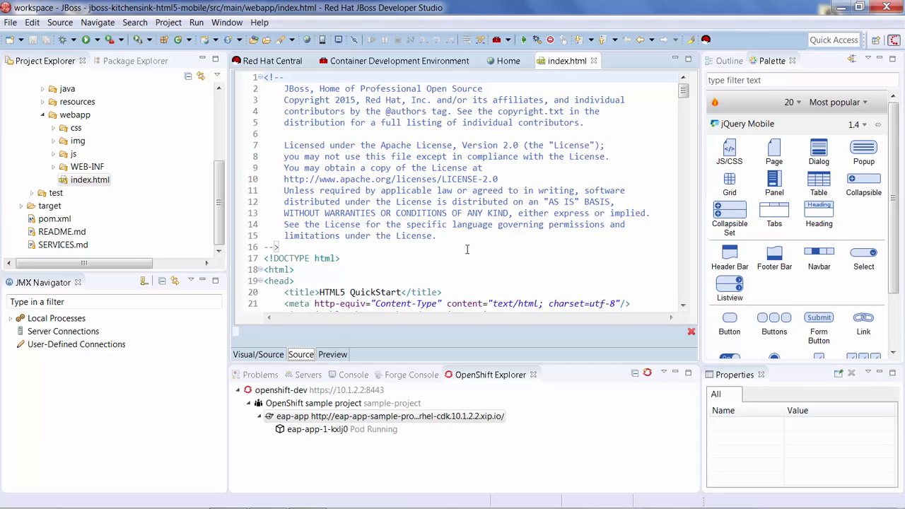
- Replace OpenShift with HTML5 in the h3 header of the Home page article in index.html and save the file
scroll(545, 246, down, 8)
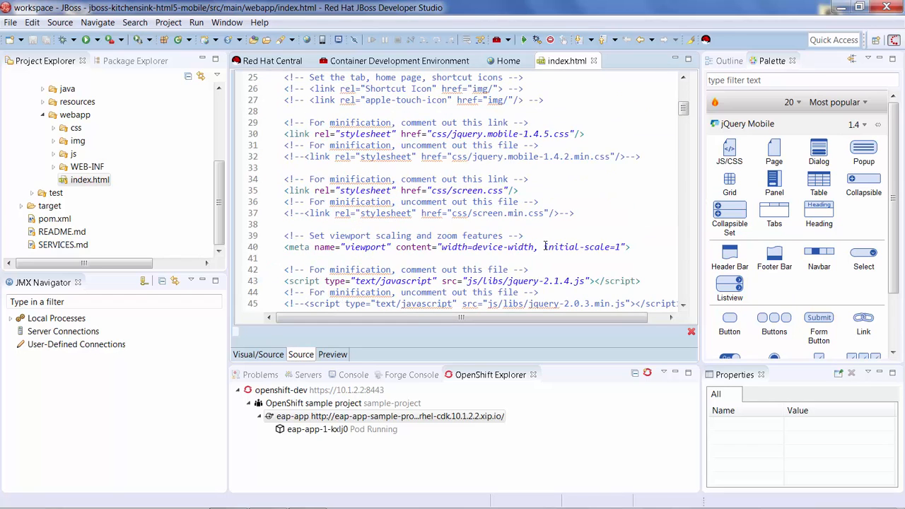
click(545, 247)
scroll(545, 246, down, 20)
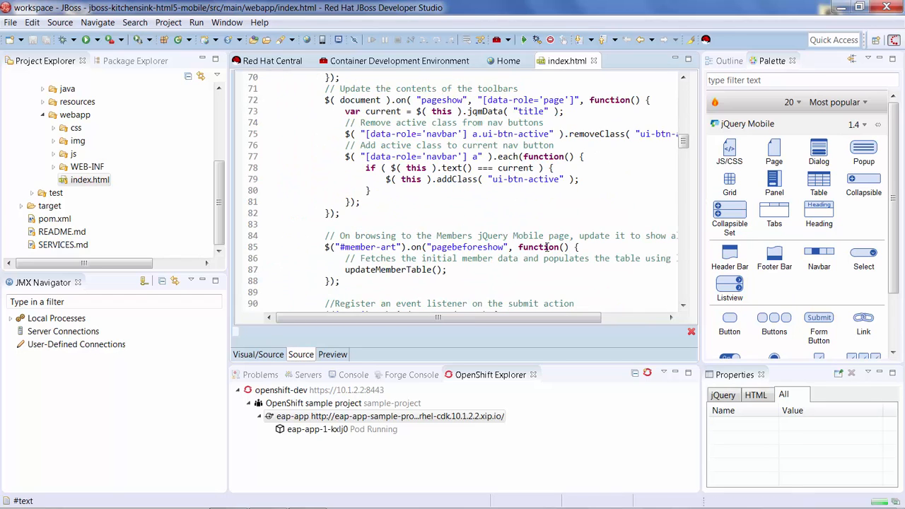
scroll(508, 236, down, 14)
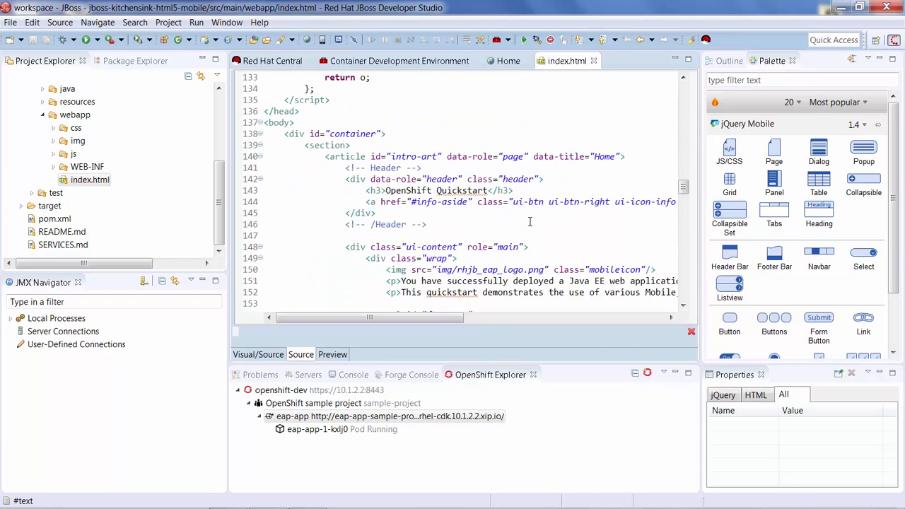
double_click(413, 191)
text(H)
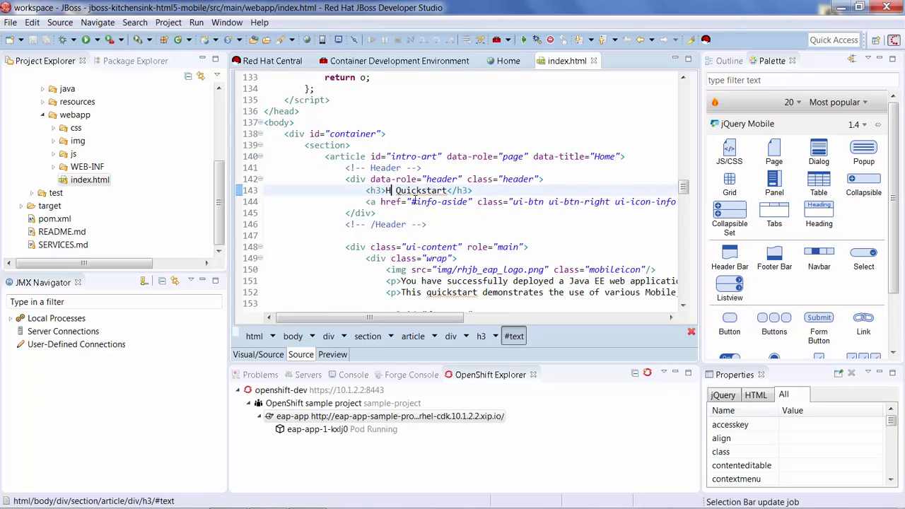
text(TML5)
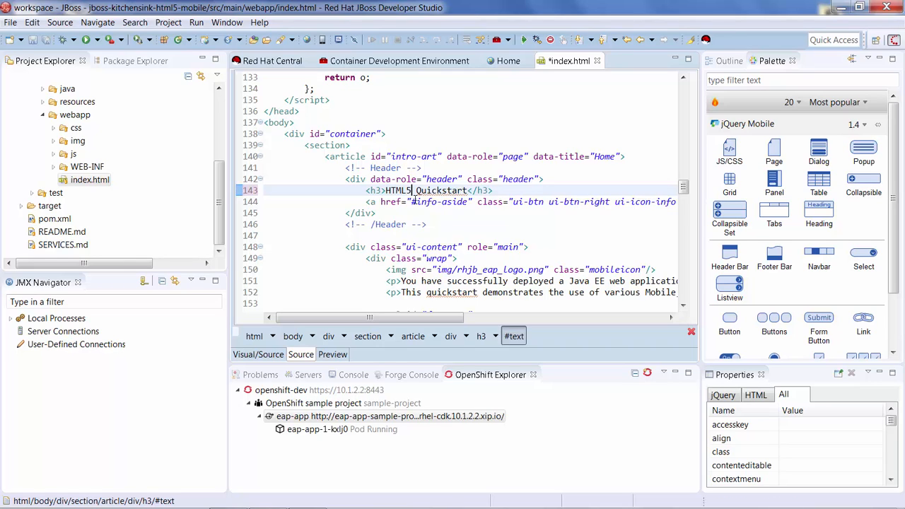
key(ctrl+s)
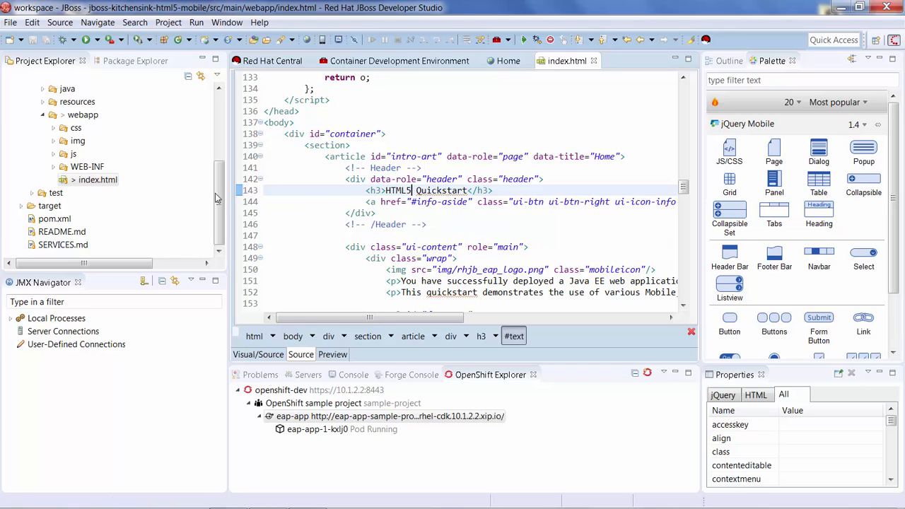
- Start a Git commit for index.html and move the Git Staging view next to the OpenShift Explorer
right_click(83, 183)
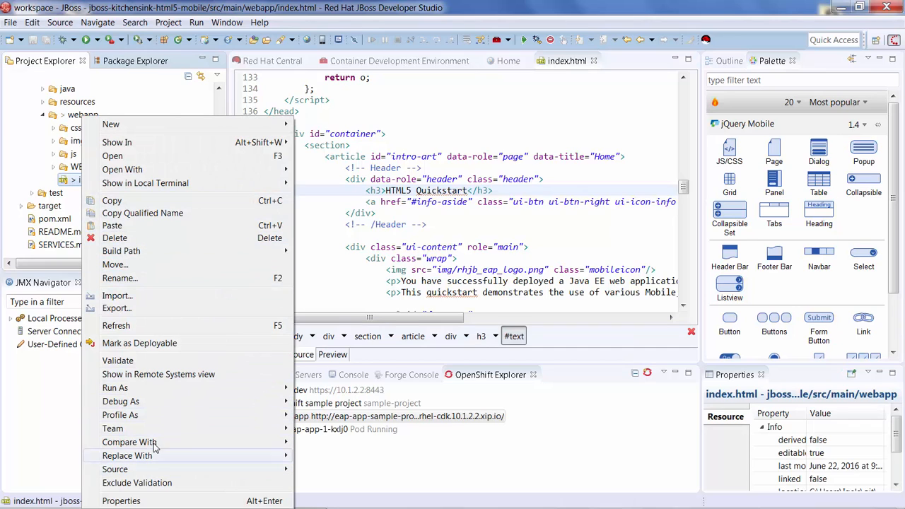
mouse_move(217, 430)
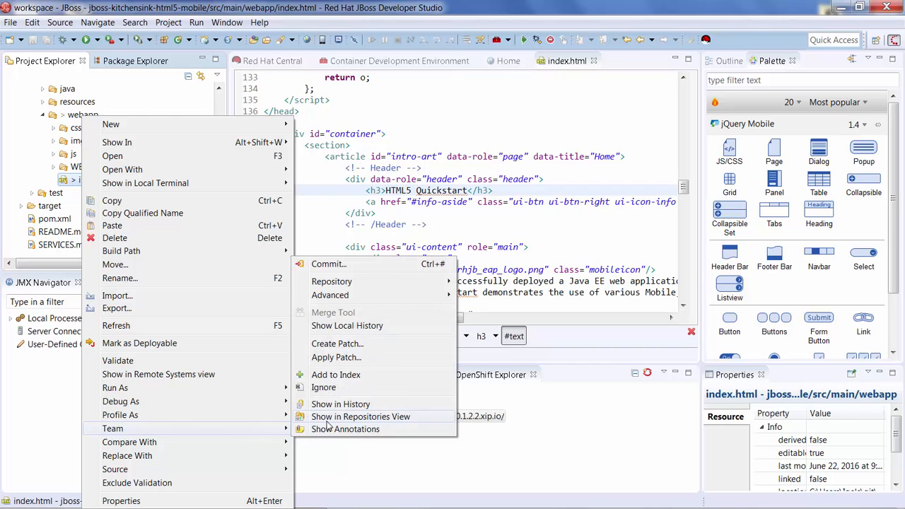
click(326, 264)
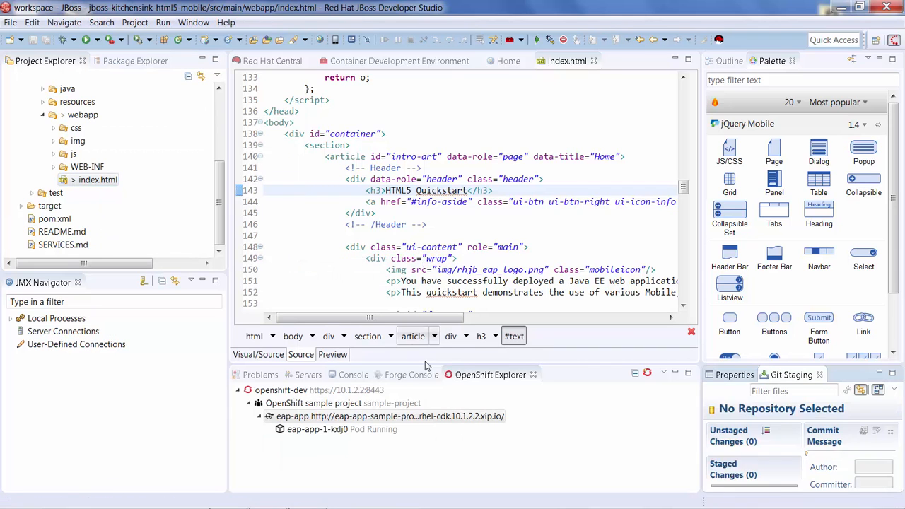
click(789, 376)
drag(564, 379, 566, 377)
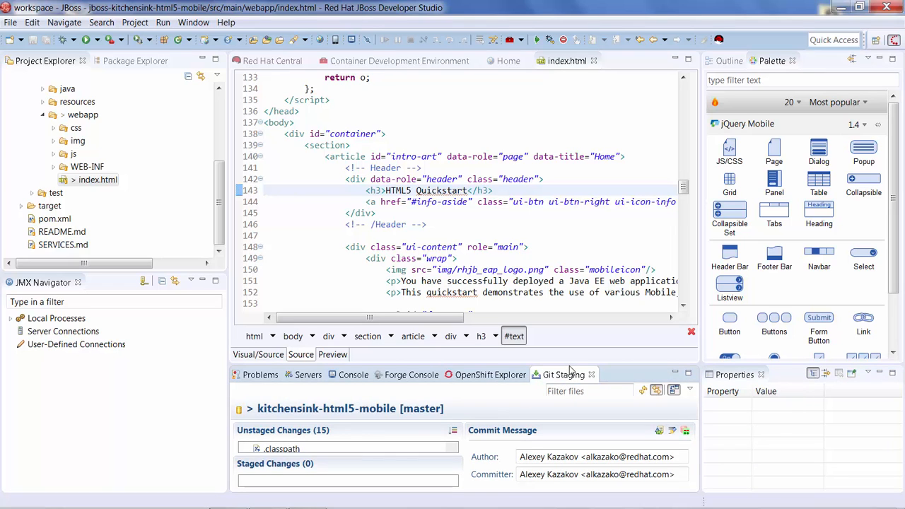
- Enlarge the Git Staging view and enter "Change header" as the commit message
drag(569, 363, 563, 209)
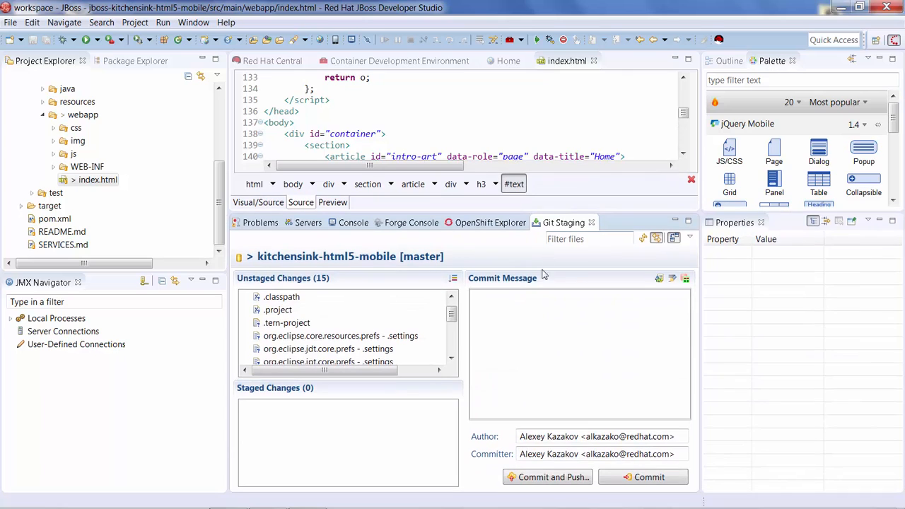
click(537, 308)
text(Test)
key(BackSpace)
key(BackSpace)
key(BackSpace)
key(BackSpace)
text(Chan)
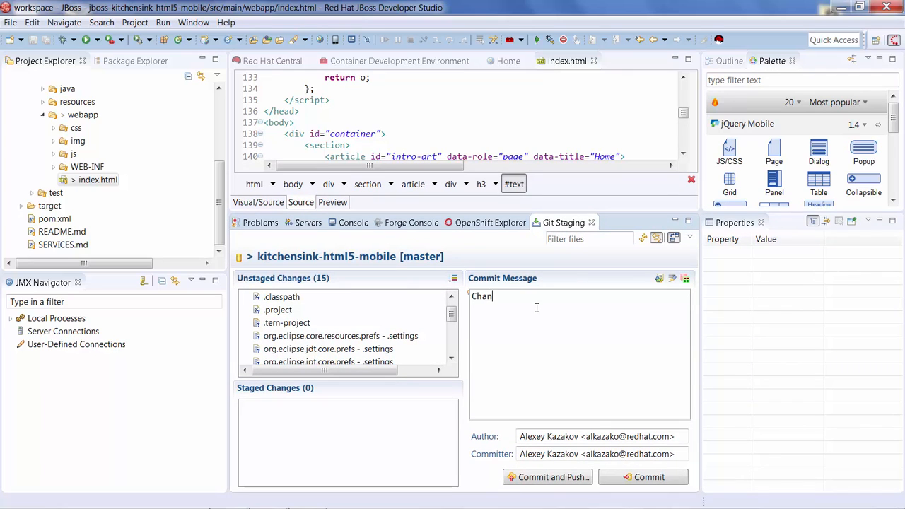
text(ge header)
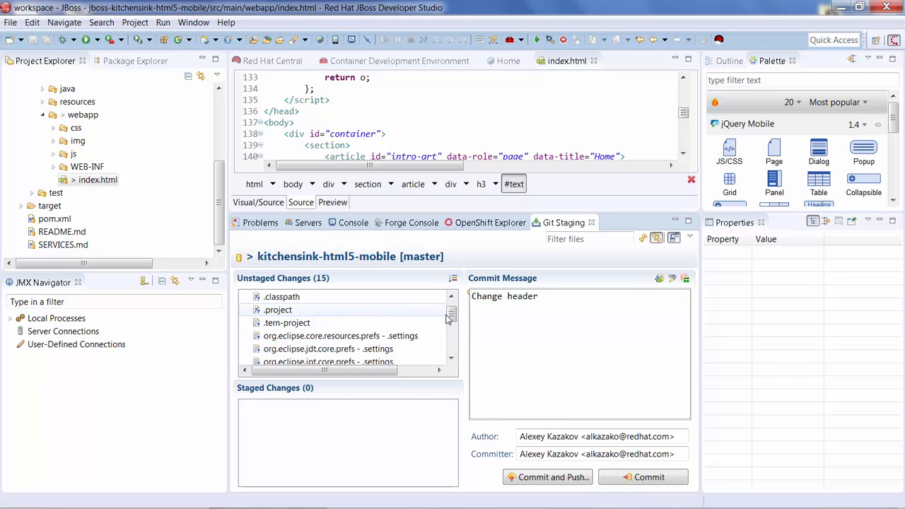
- Stage index.html from src/main/webapp, then commit it and start pushing it to the remote repository
drag(450, 315, 448, 286)
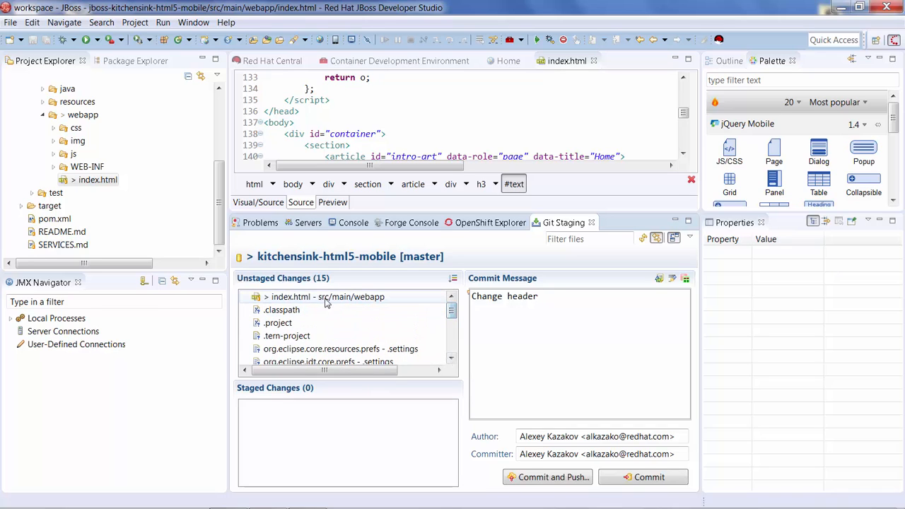
drag(322, 300, 292, 423)
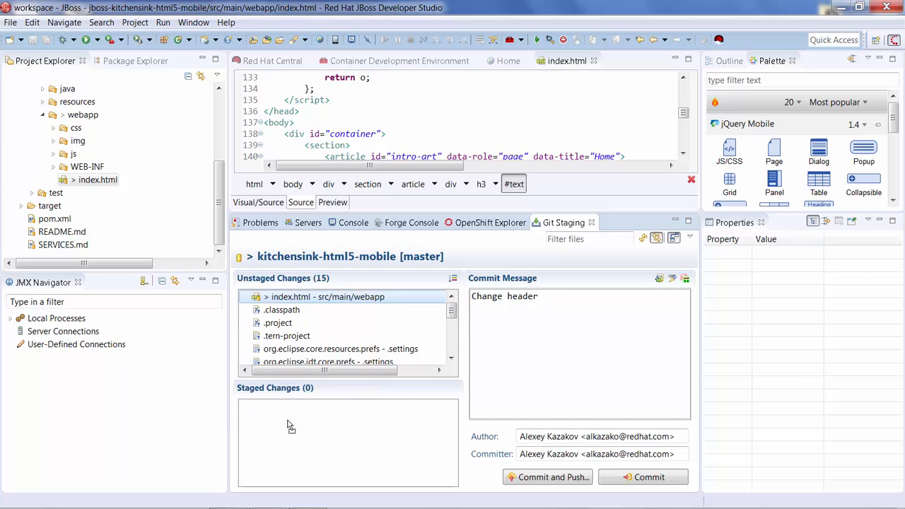
click(566, 481)
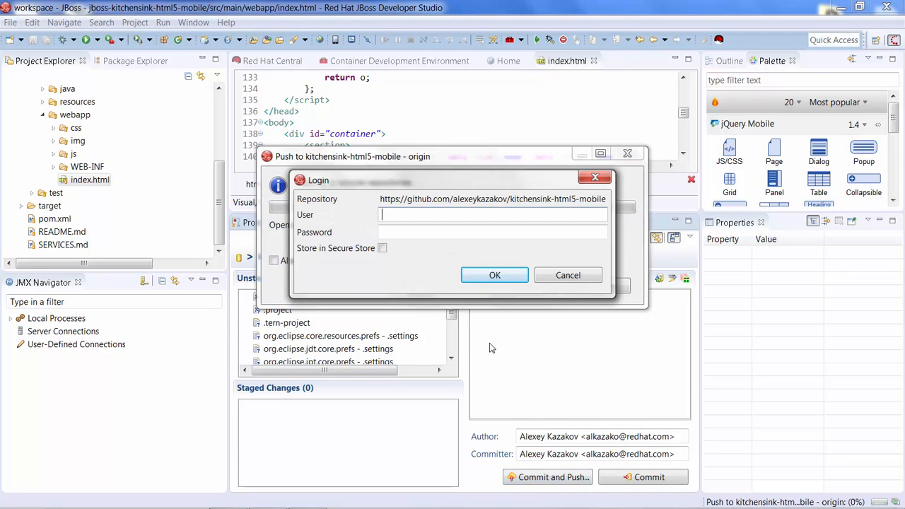
- Log in to the GitHub repository with the account user name and password, store them in the secure store, and dismiss the push results
key(Tab)
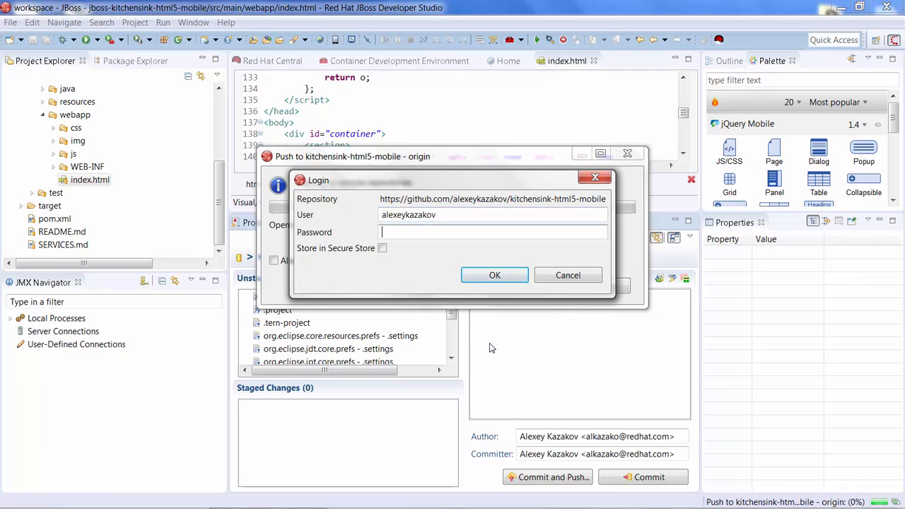
text(*********)
click(382, 249)
click(481, 275)
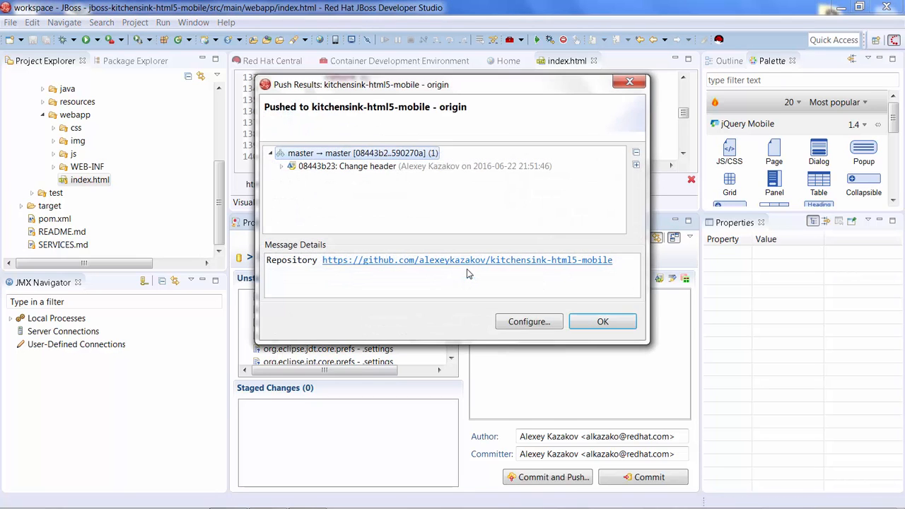
click(586, 322)
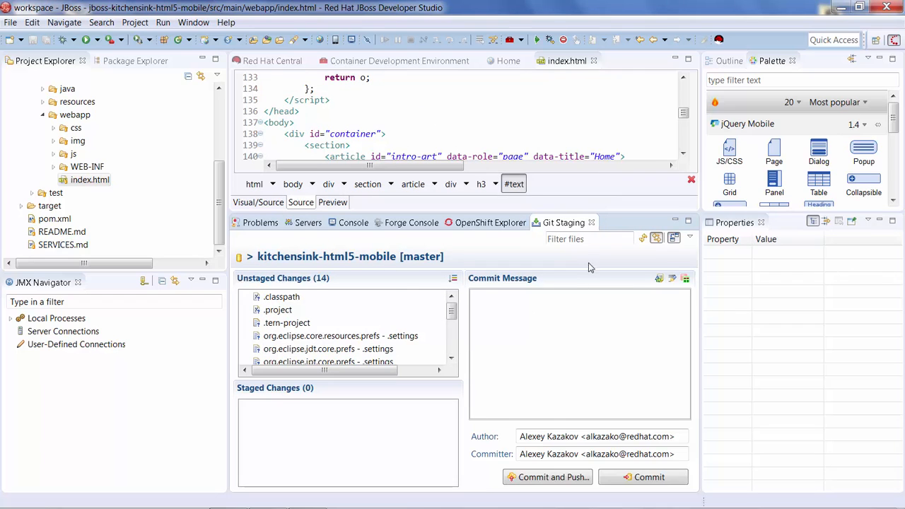
- Close the Git Staging view and start a new build from the eap-app build config
click(592, 223)
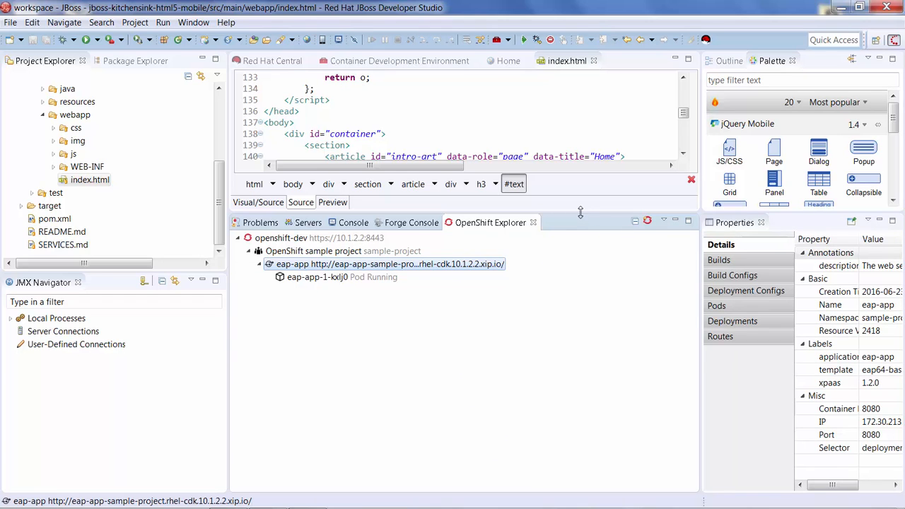
drag(580, 214, 564, 348)
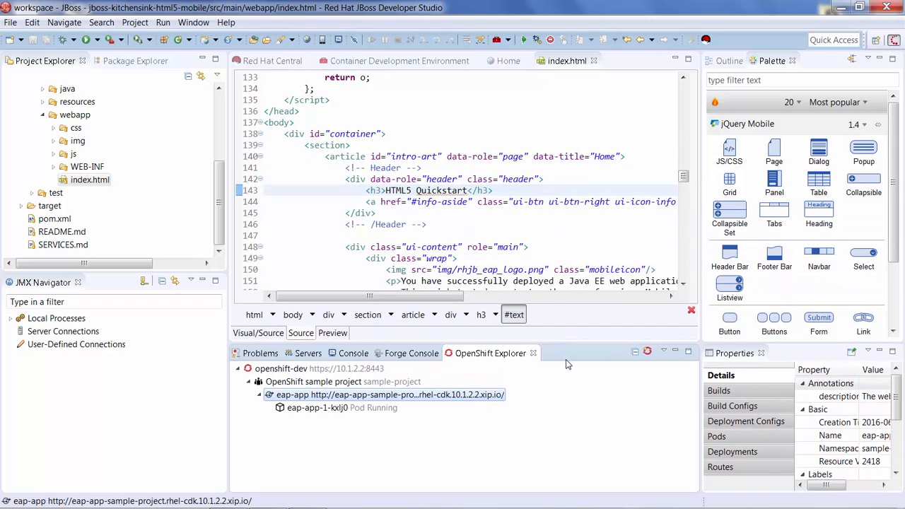
click(718, 406)
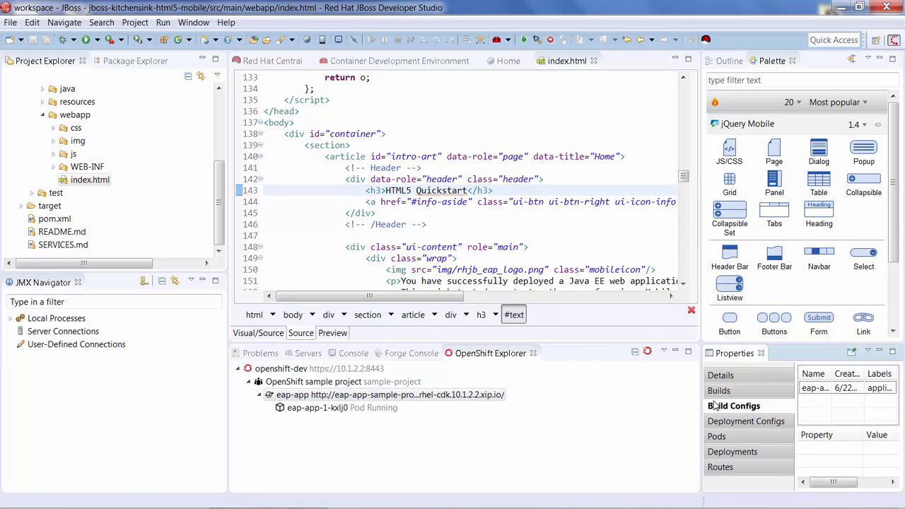
right_click(828, 389)
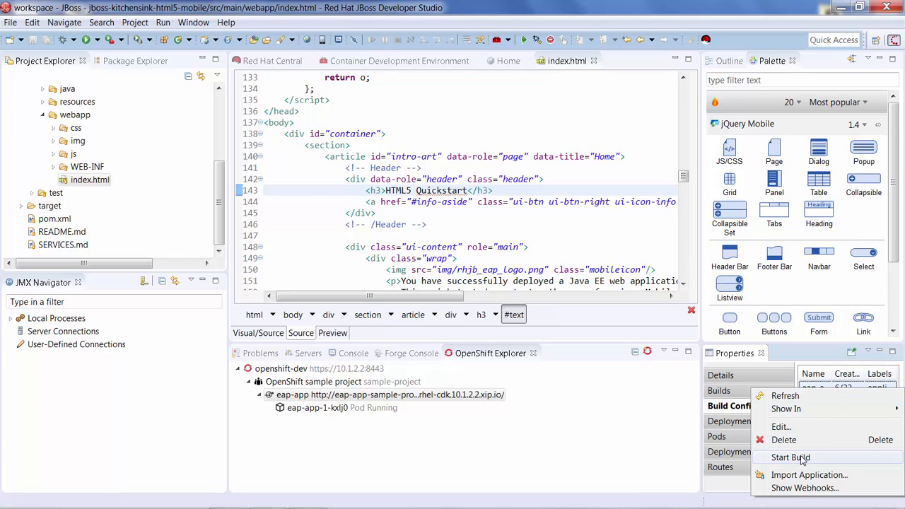
click(736, 409)
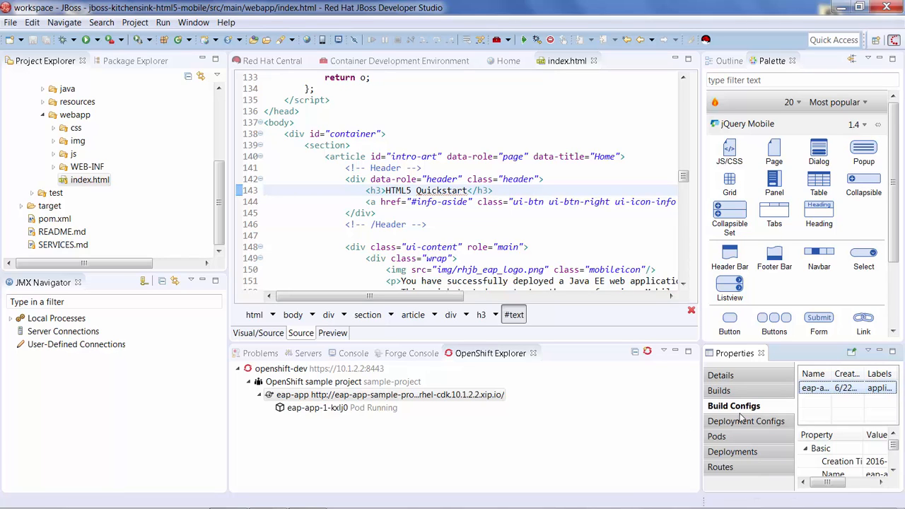
right_click(812, 393)
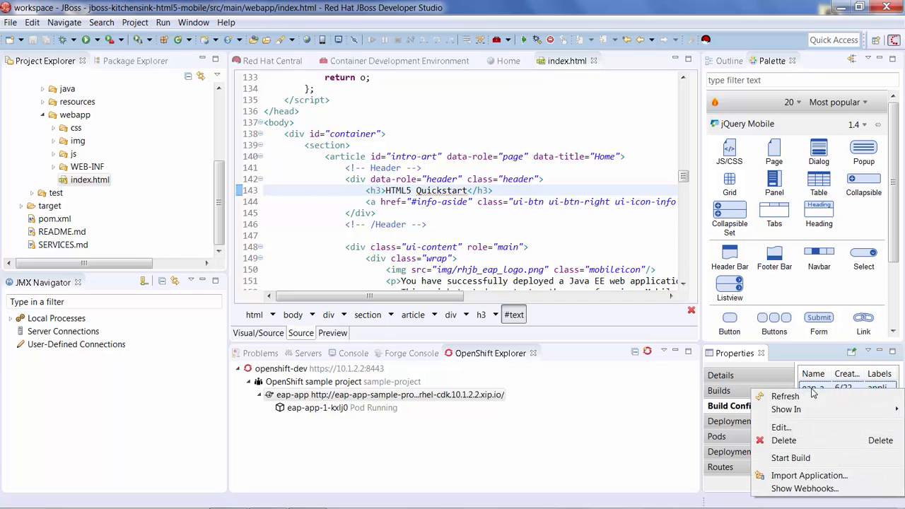
click(797, 459)
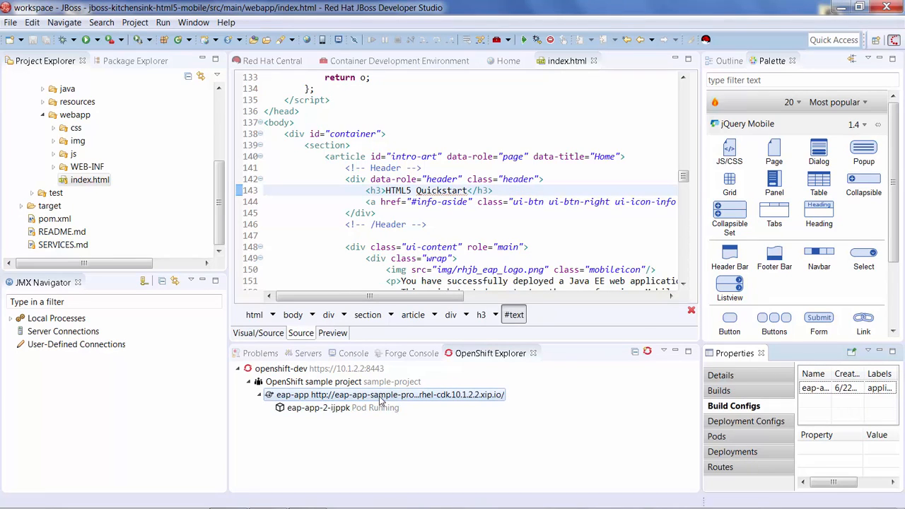
- Reload the deployed application's home page in the internal browser and check the header of the rebuilt application
click(503, 62)
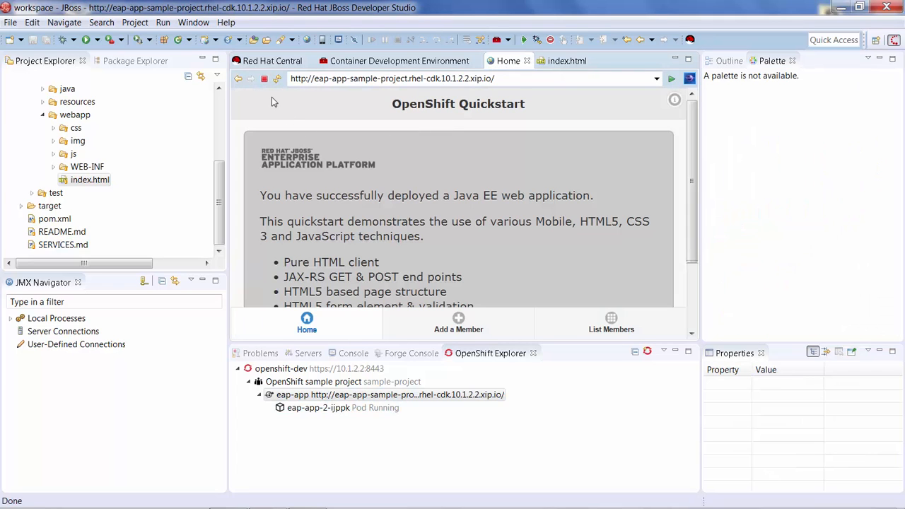
click(277, 79)
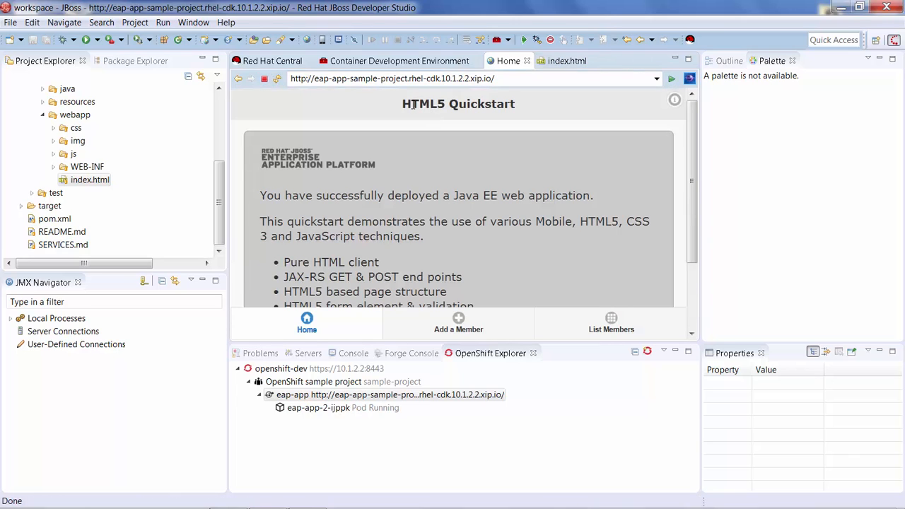
drag(403, 105, 521, 115)
click(524, 115)
- Create an OpenShift 3 server adapter for the eap-app service using the jboss-kitchensink-html5-mobile project, and check its publishing
click(396, 396)
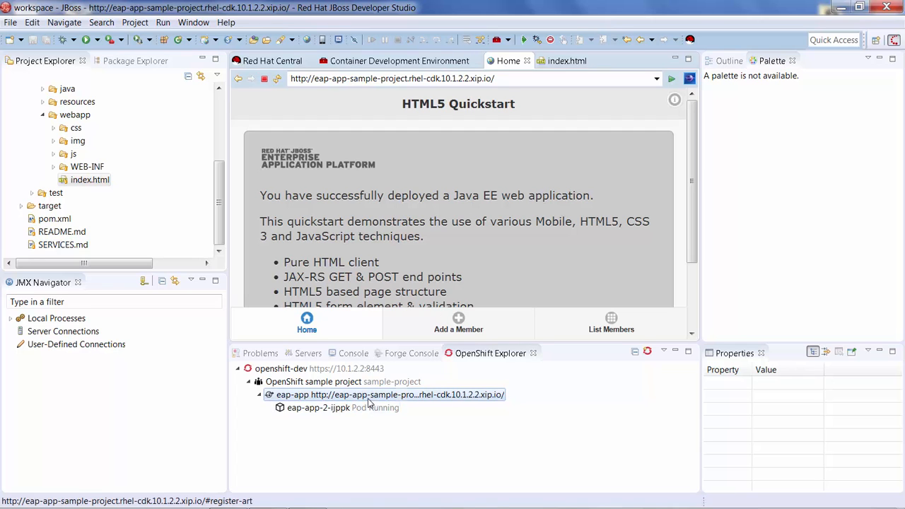
click(371, 399)
right_click(370, 399)
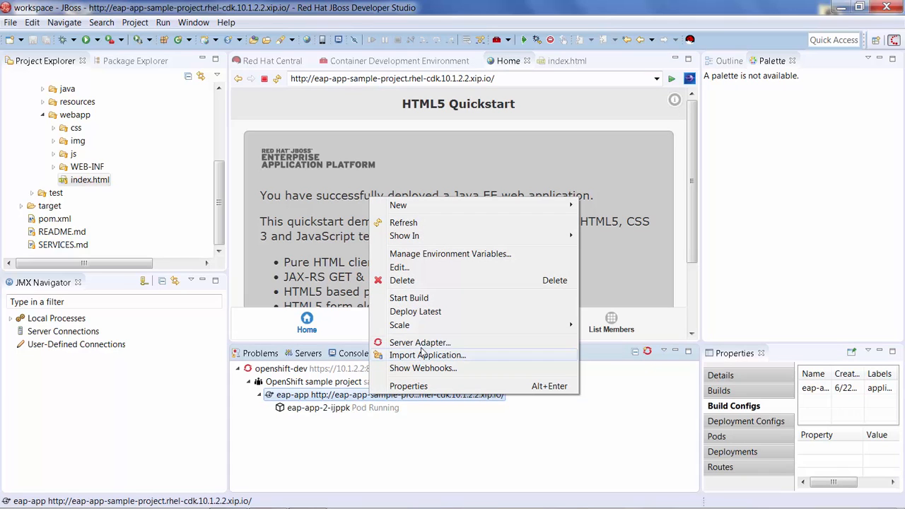
right_click(351, 398)
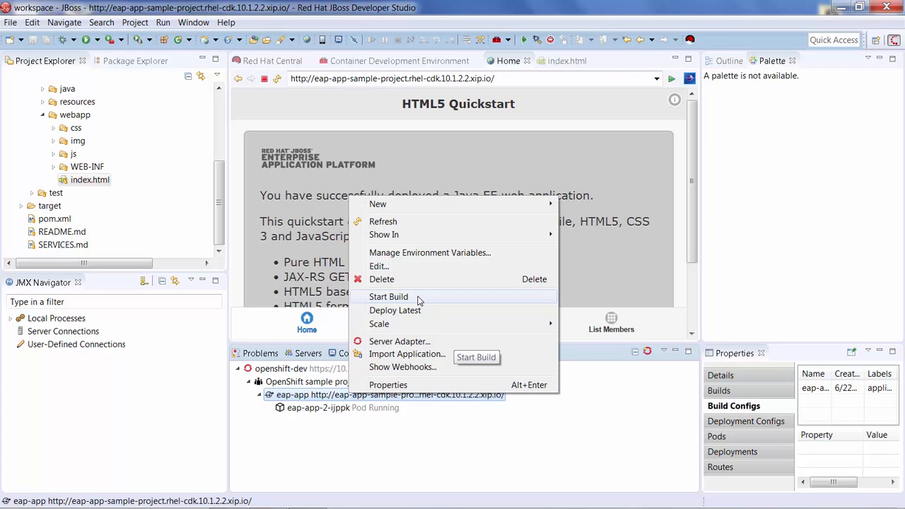
click(412, 344)
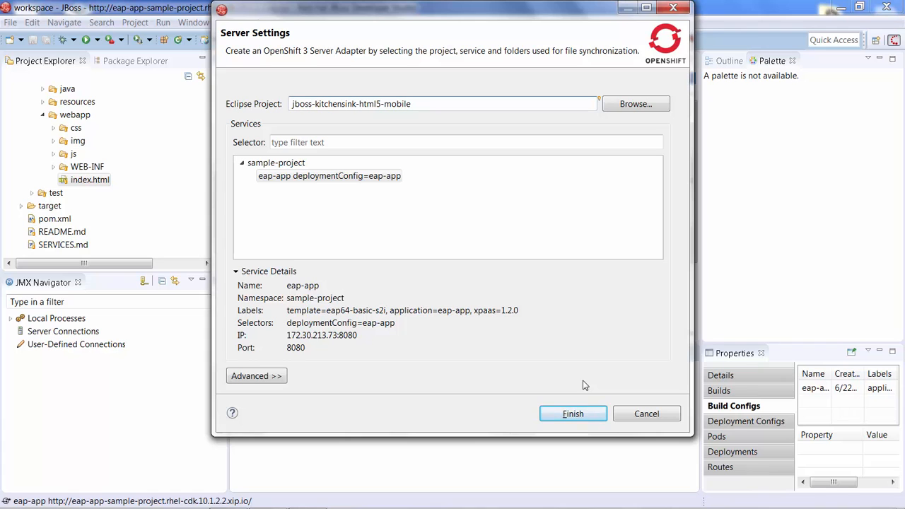
click(556, 413)
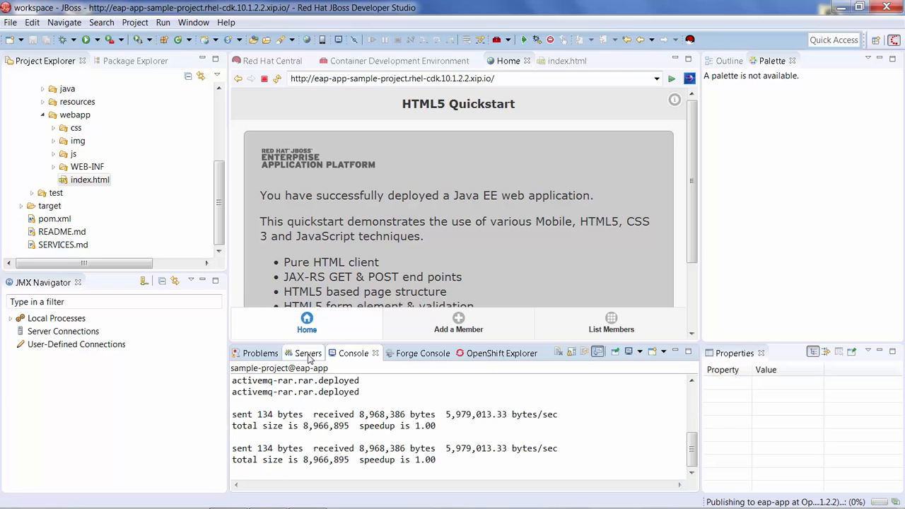
click(309, 354)
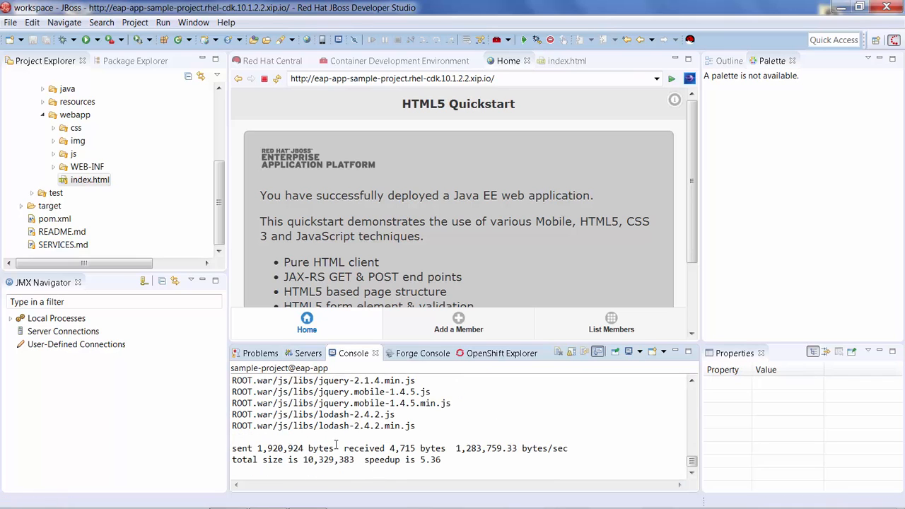
click(309, 354)
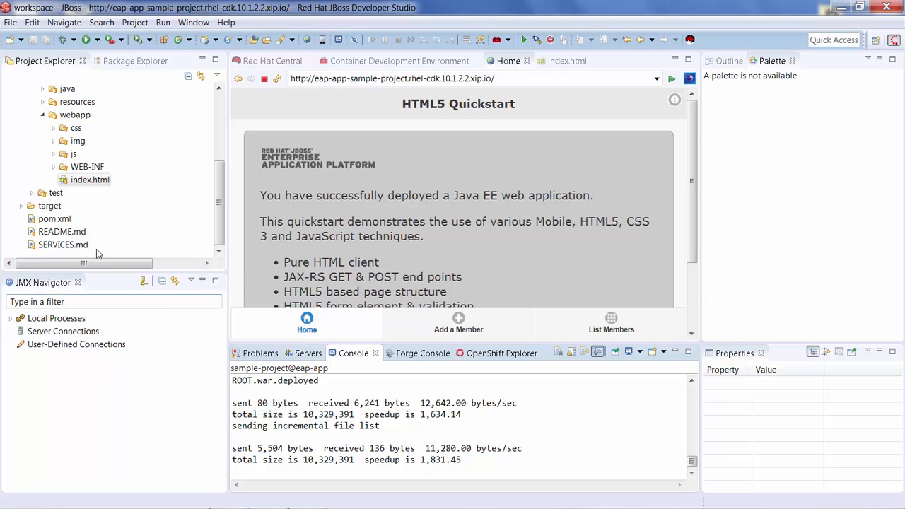
- Replace the h3 header text of the Home page article in index.html with "Hello World" and save the file
double_click(90, 182)
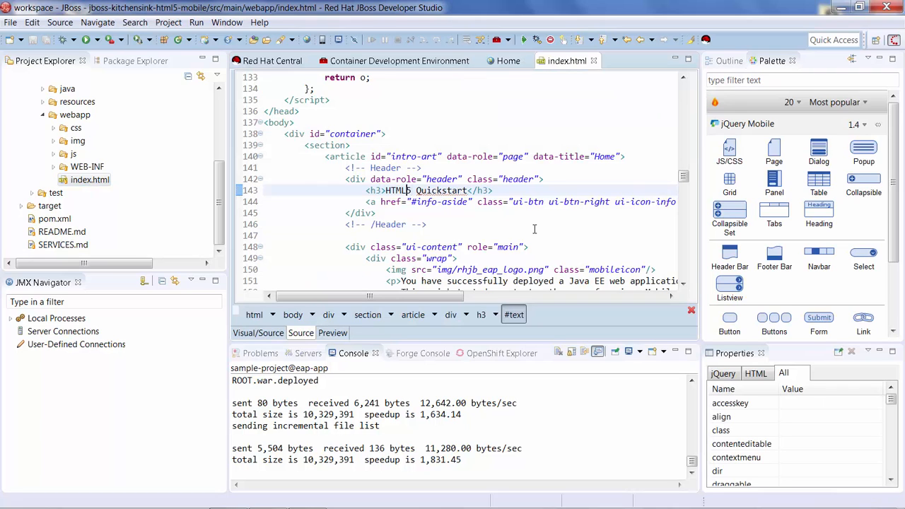
key(ctrl+Left)
key(shift+Right)
key(shift+Right)
key(shift+Right)
key(shift+Right)
key(shift+Right)
key(shift+Right)
key(shift+Right)
key(shift+Right)
key(shift+Right)
key(shift+Right)
key(shift+Right)
key(shift+Right)
key(shift+Right)
key(shift+Right)
key(shift+Right)
key(shift+Right)
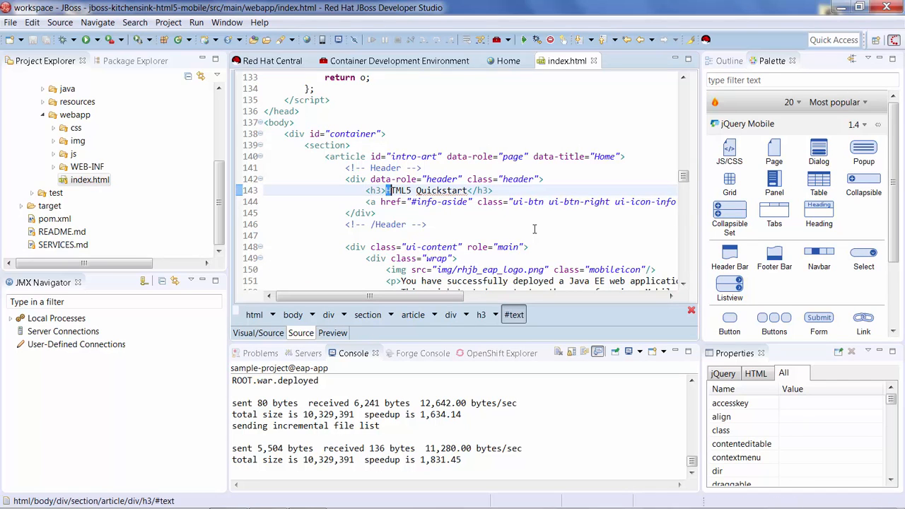
key(shift+Right)
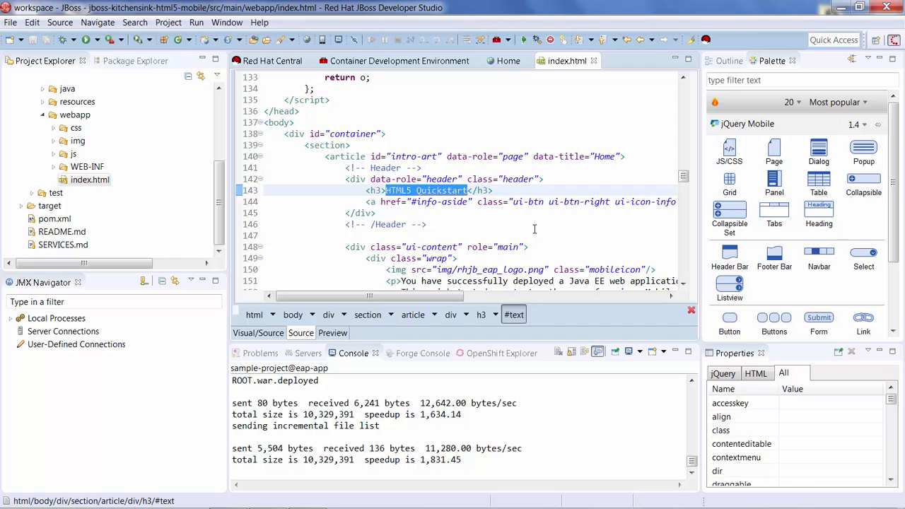
text(Hell)
text(o Wo)
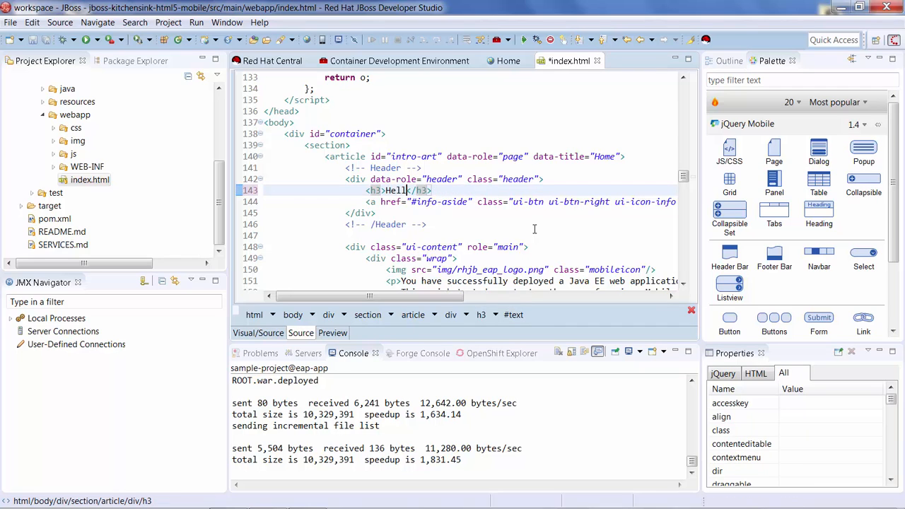
text(rld)
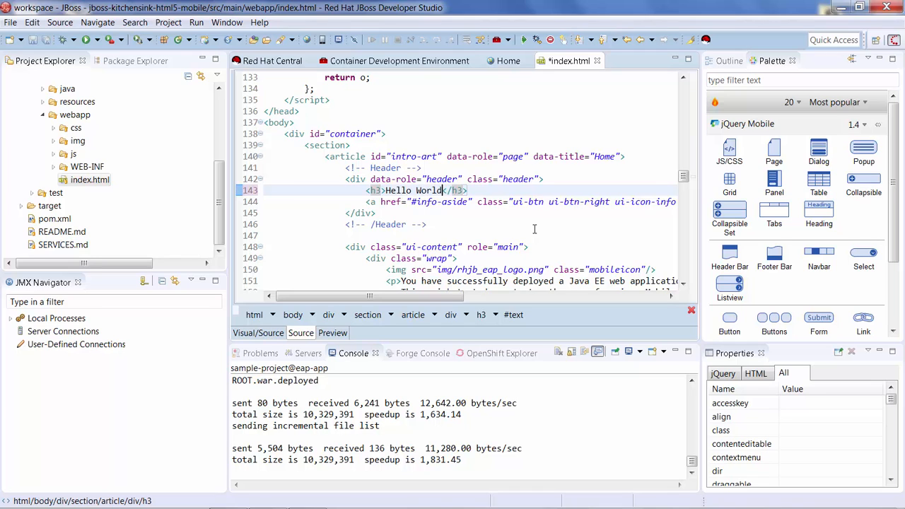
key(ctrl+s)
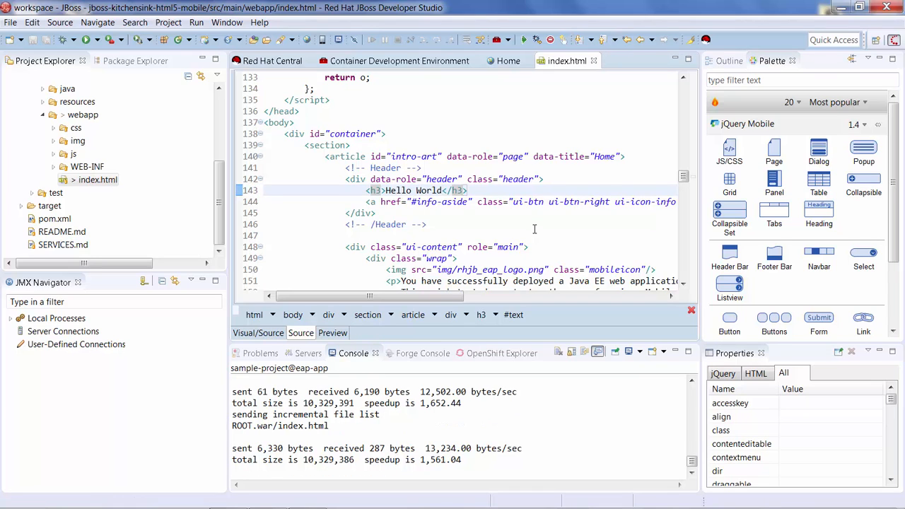
- Refresh the Home page in the internal browser to check the synchronized header edit
click(500, 62)
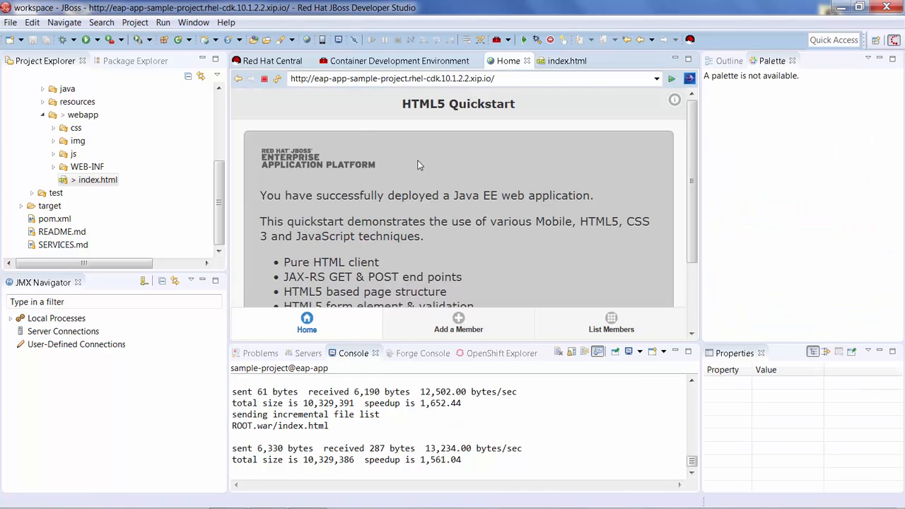
click(278, 78)
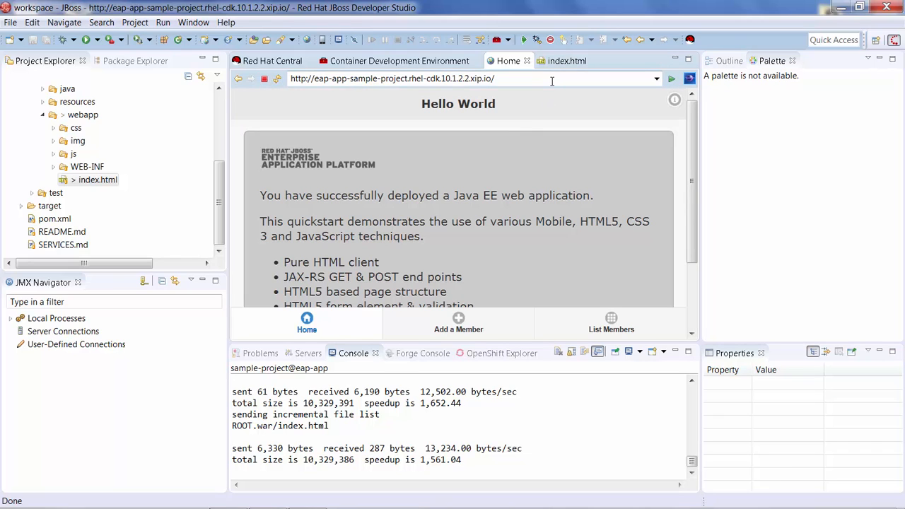
- Show the jboss-kitchensink-html5-mobile module in a web browser via LiveReload Server with livereload.js injection, and allow Java private network access through the firewall
click(308, 355)
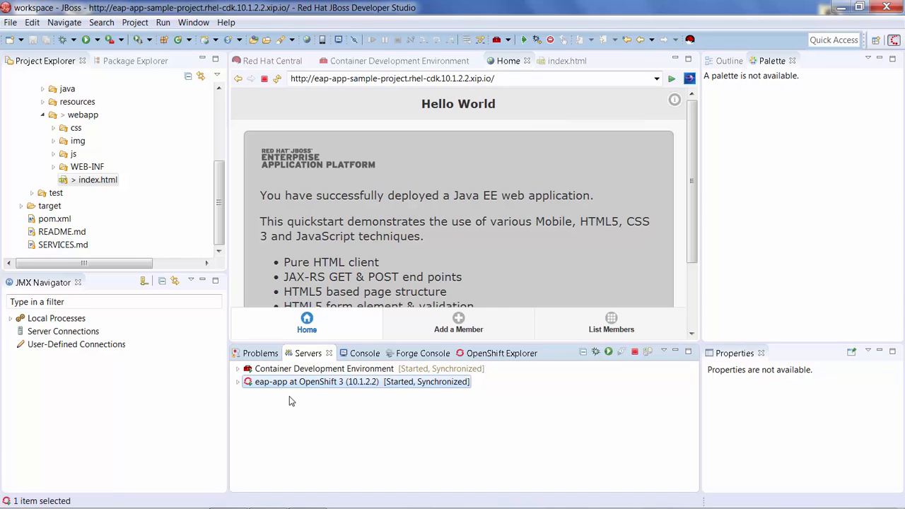
right_click(240, 385)
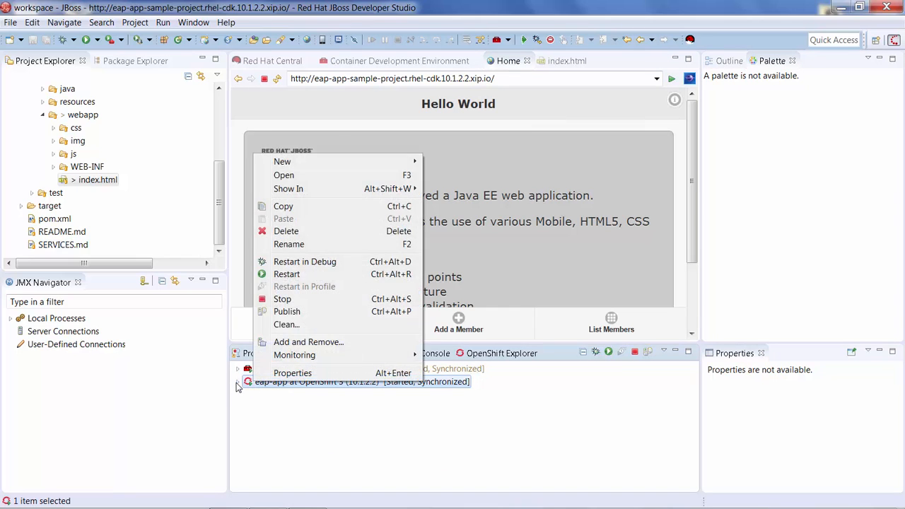
click(238, 382)
click(273, 398)
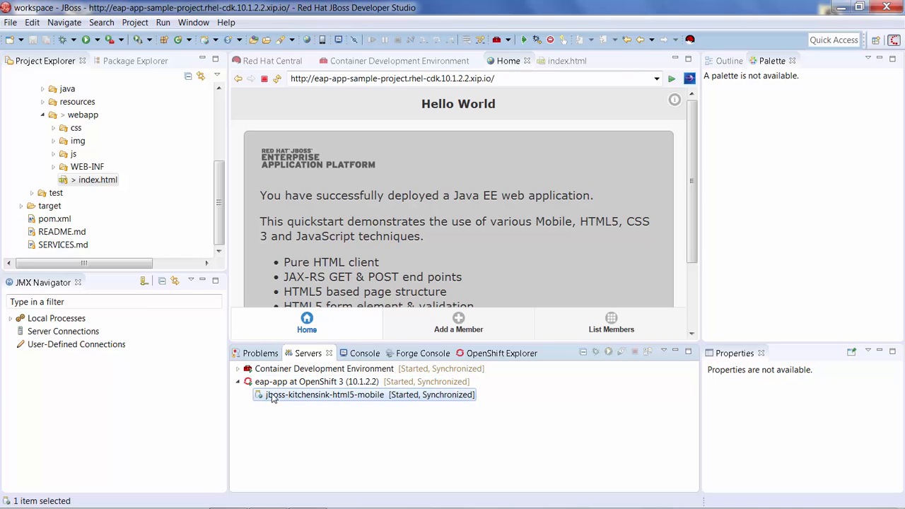
right_click(273, 398)
mouse_move(374, 290)
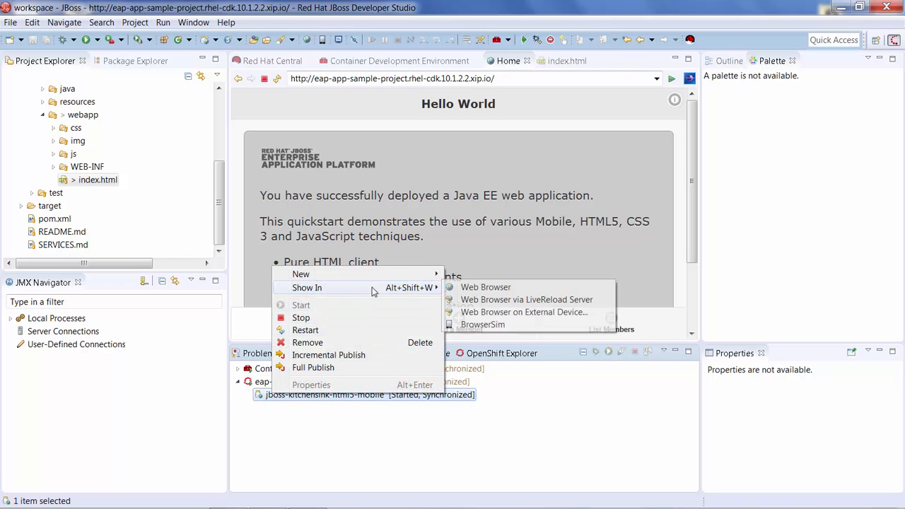
click(493, 300)
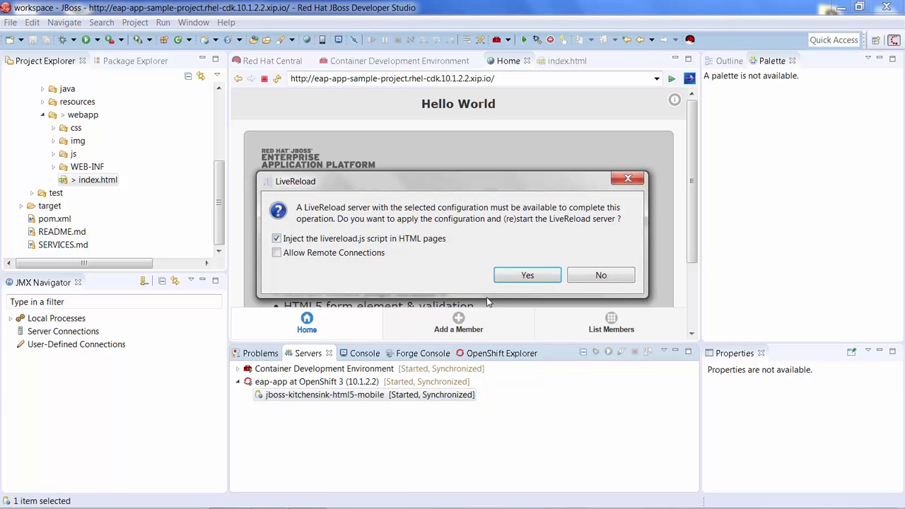
click(545, 275)
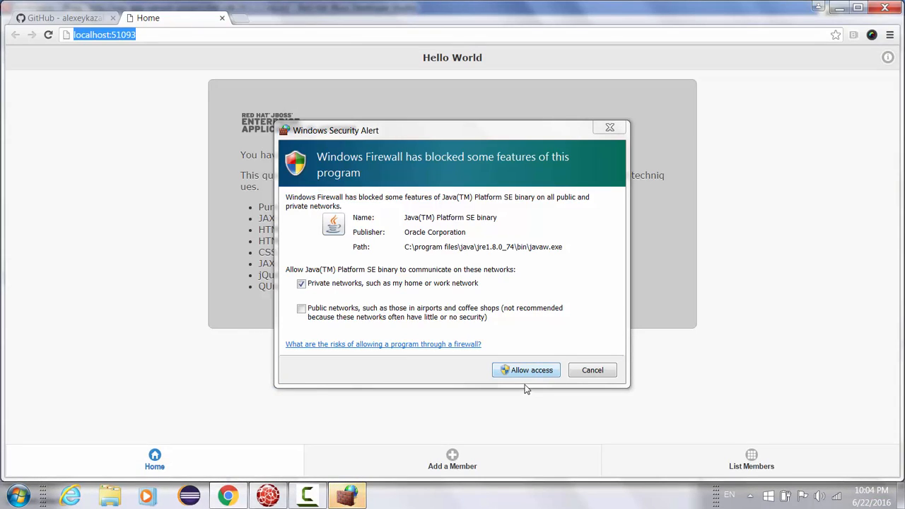
click(532, 374)
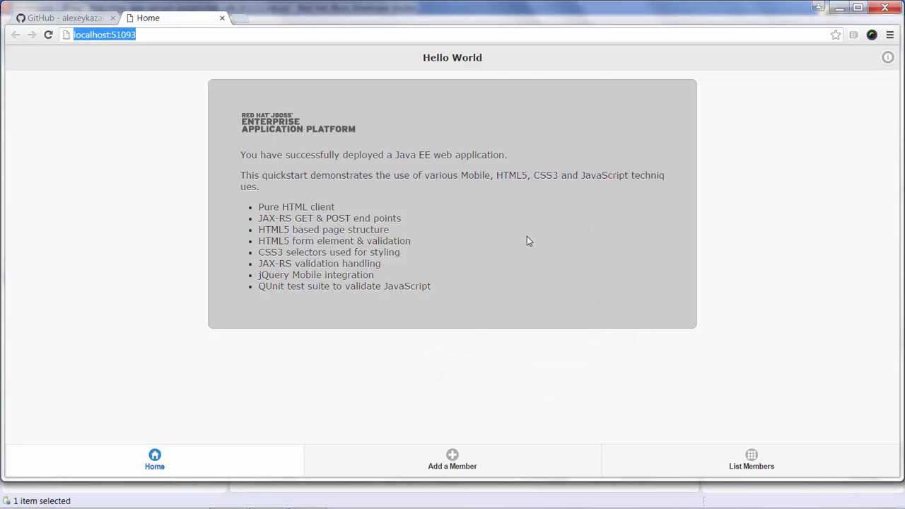
- Resize and arrange the external browser and the JBoss Developer Studio window side by side without overlap
double_click(654, 7)
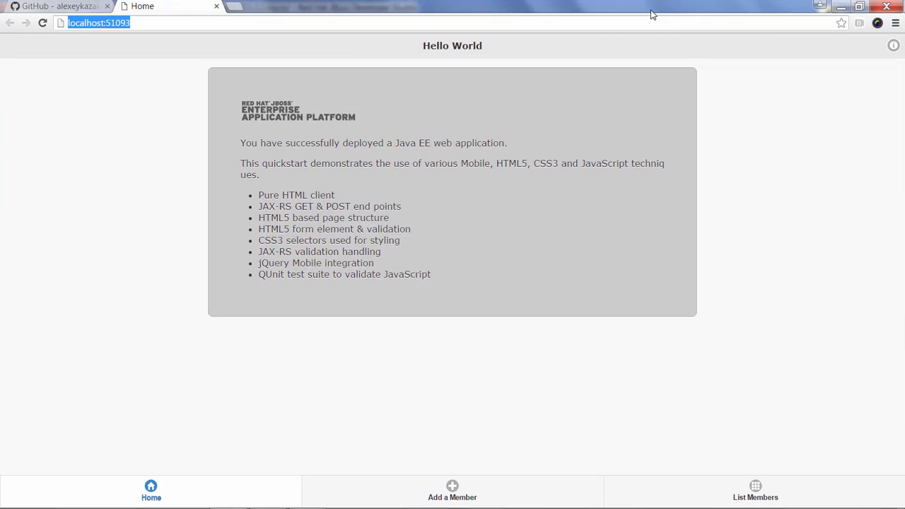
double_click(775, 6)
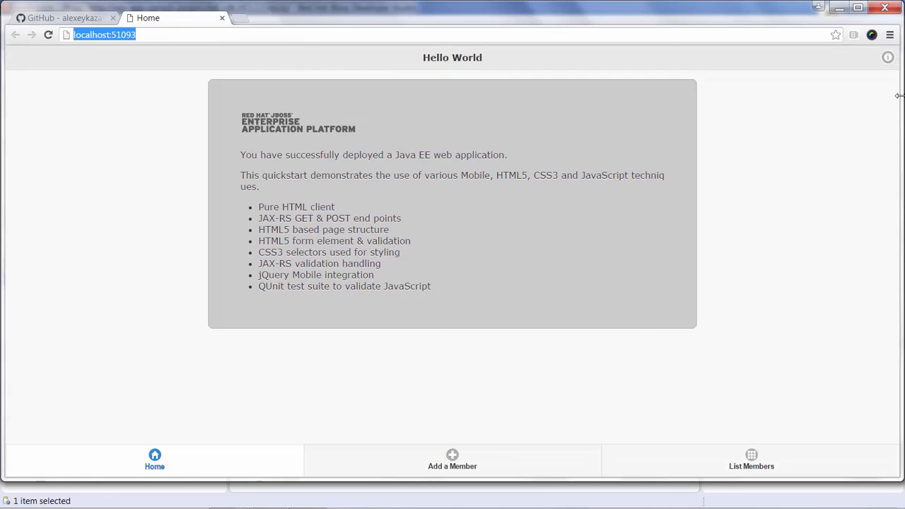
drag(635, 103, 369, 102)
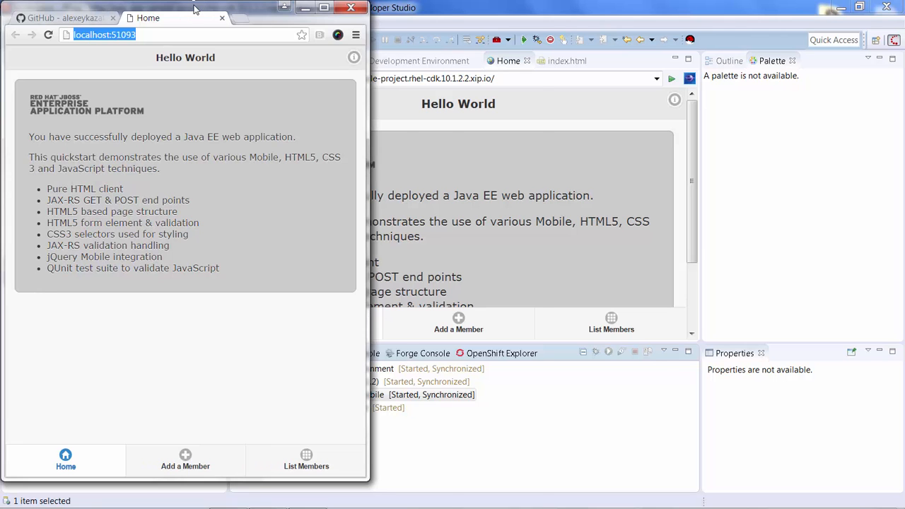
drag(196, 7, 710, 23)
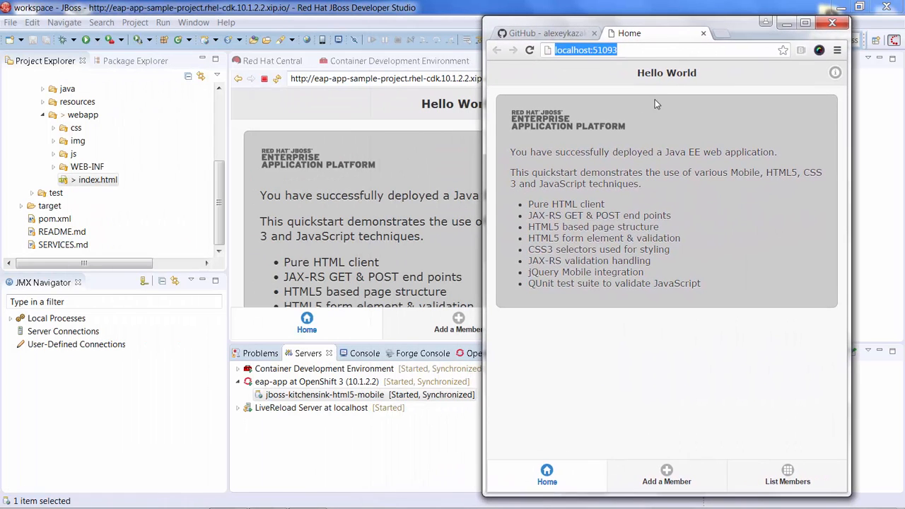
double_click(465, 10)
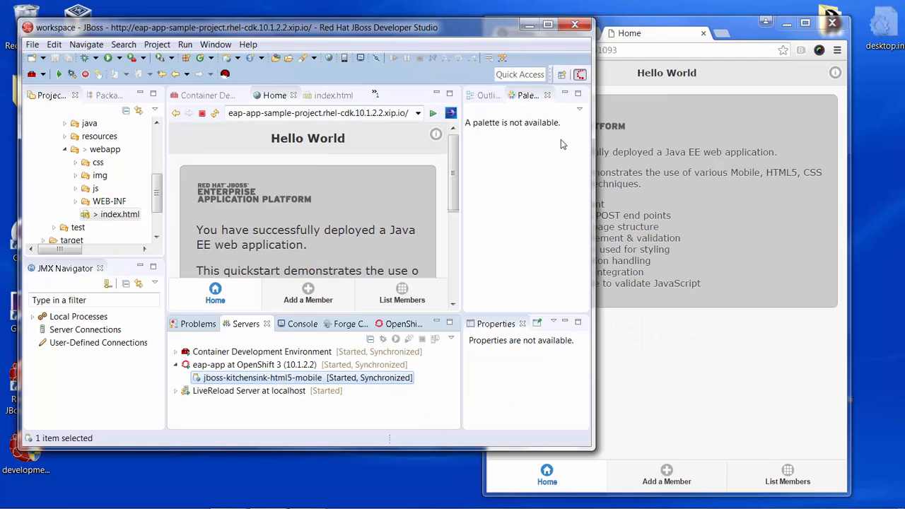
drag(594, 159, 464, 209)
- Change the h3 header text on line 143 of index.html to "Hello from OpenShift" and save the file
click(219, 108)
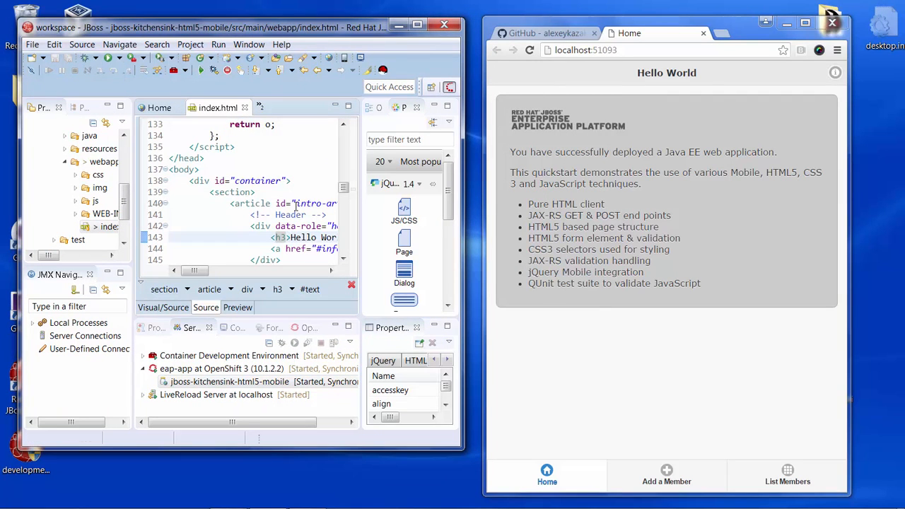
mouse_move(204, 271)
mouse_down()
mouse_move(240, 271)
mouse_move(221, 271)
mouse_up()
key(BackSpace)
key(BackSpace)
key(BackSpace)
key(BackSpace)
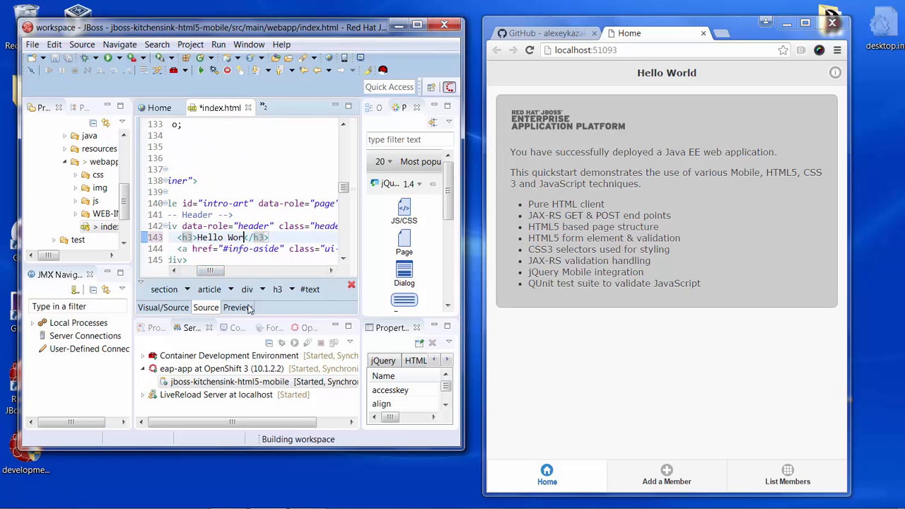
key(BackSpace)
text(from )
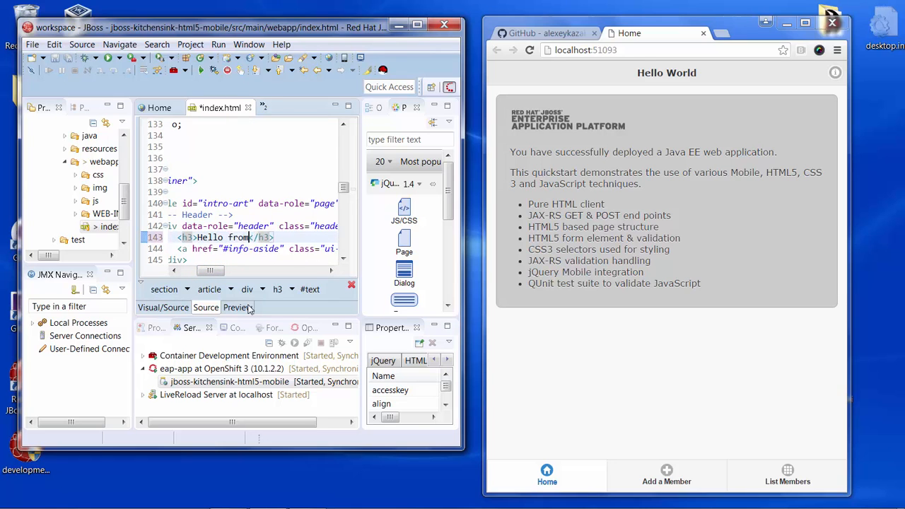
text(OpenSh)
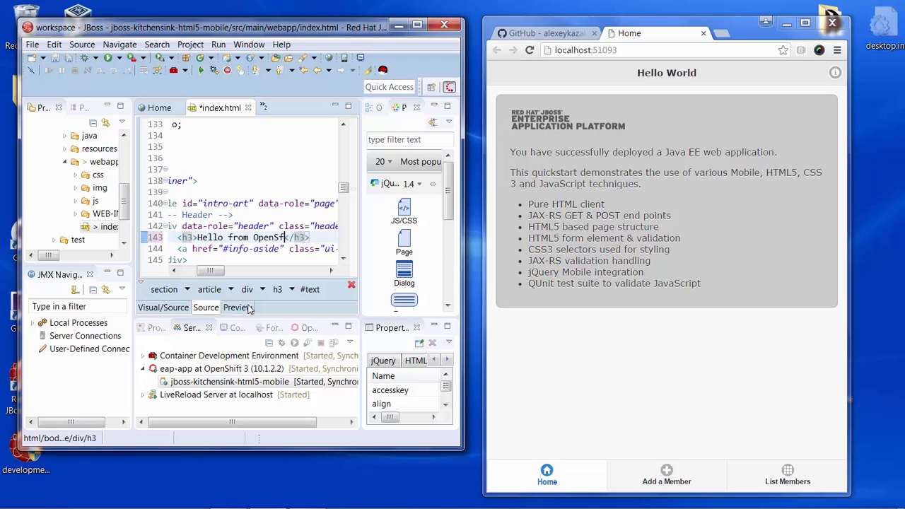
text(i)
text(ft)
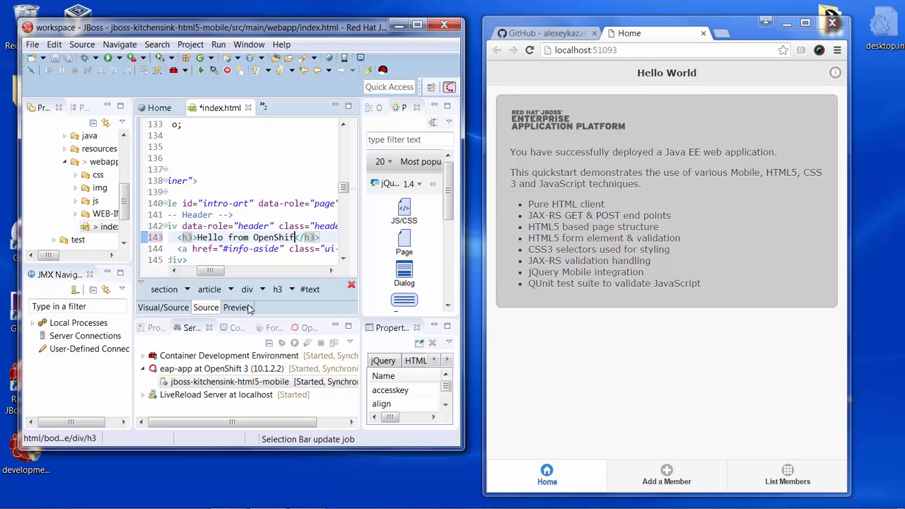
text(t)
key(ctrl+s)
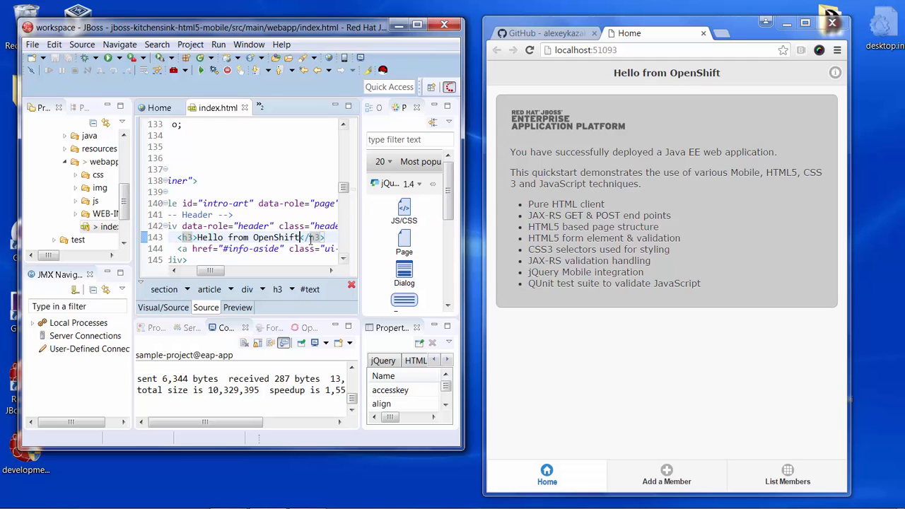
- Show the jboss-kitchensink-html5-mobile module in BrowserSim over the external browser, and check the simulator's LiveReload option
click(189, 329)
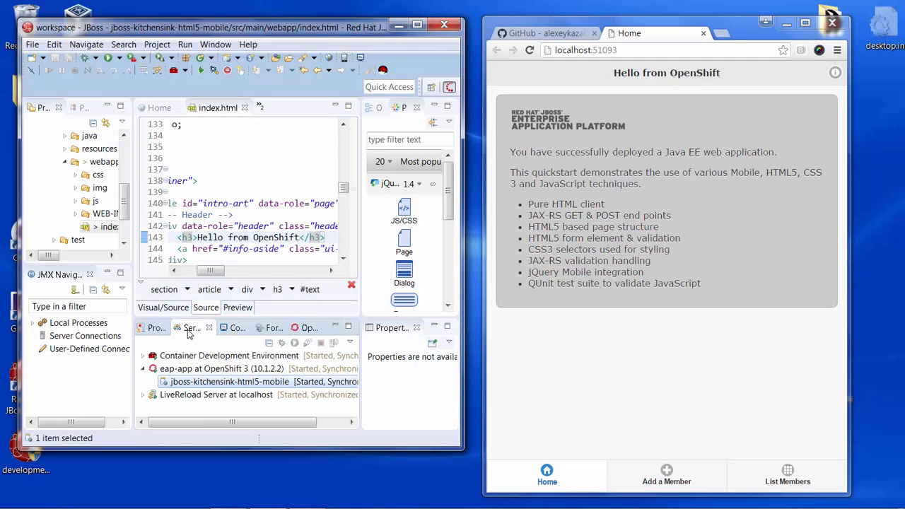
right_click(185, 383)
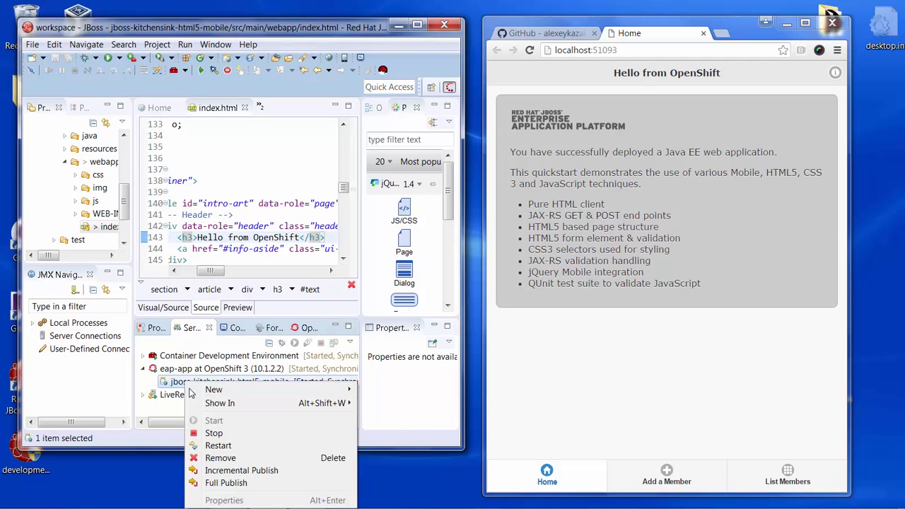
mouse_move(218, 407)
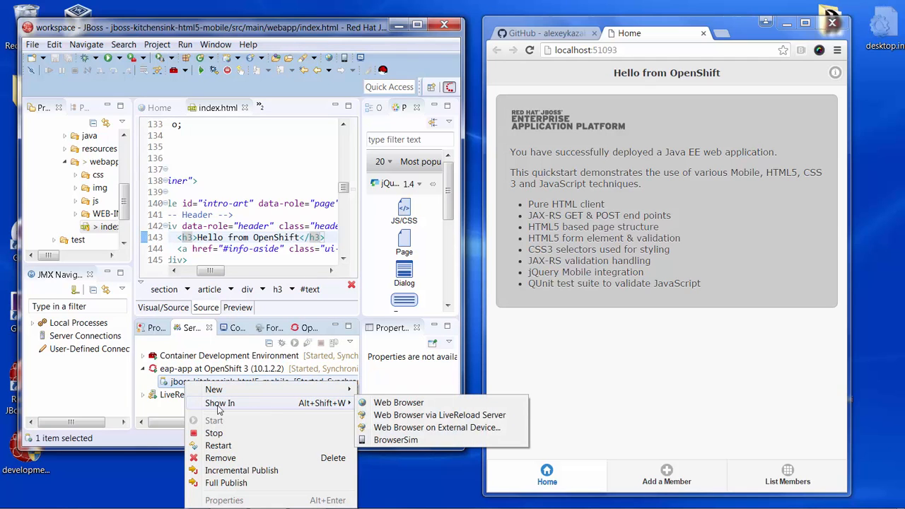
click(395, 440)
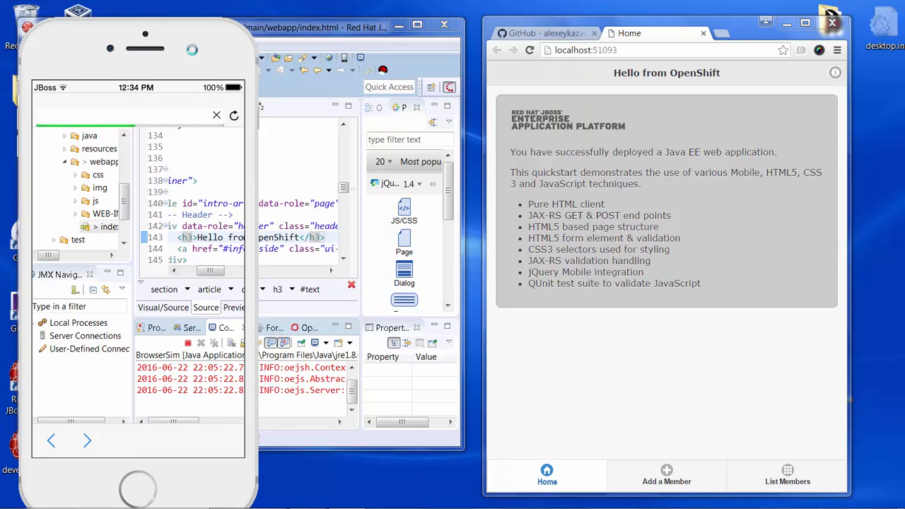
drag(191, 44, 674, 32)
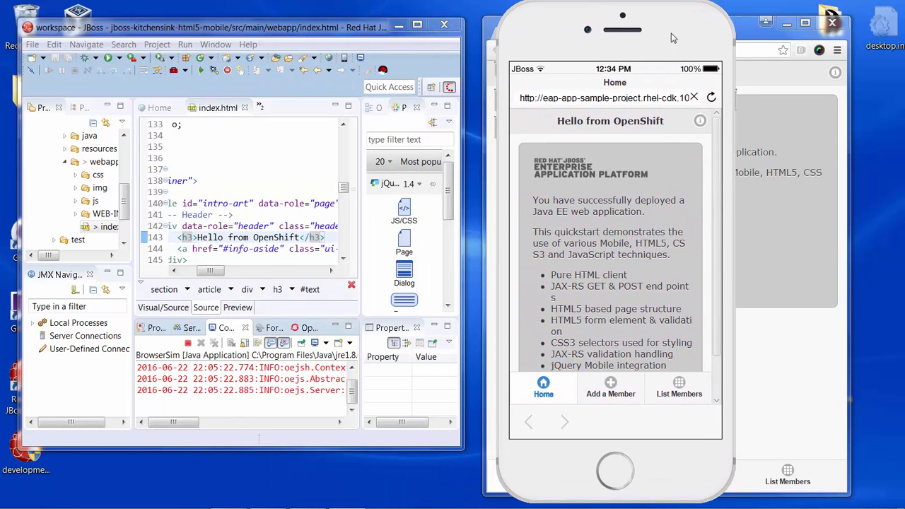
right_click(675, 44)
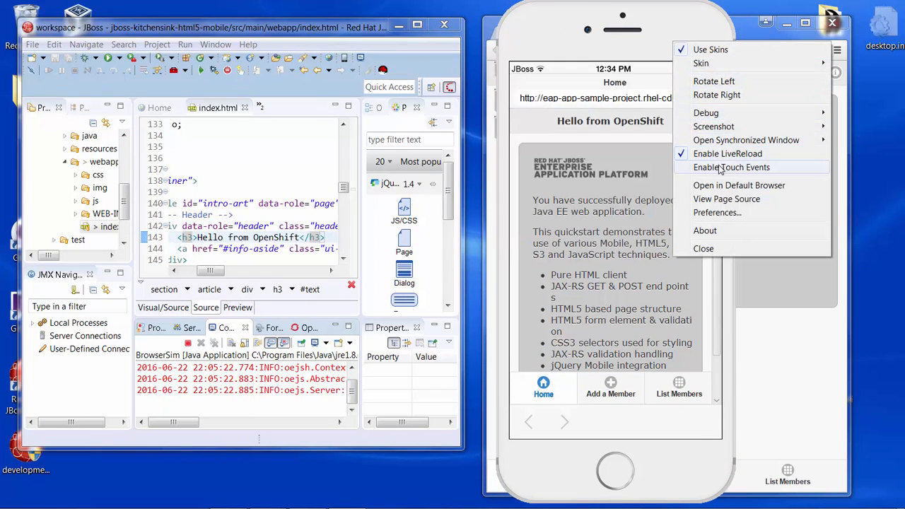
click(657, 40)
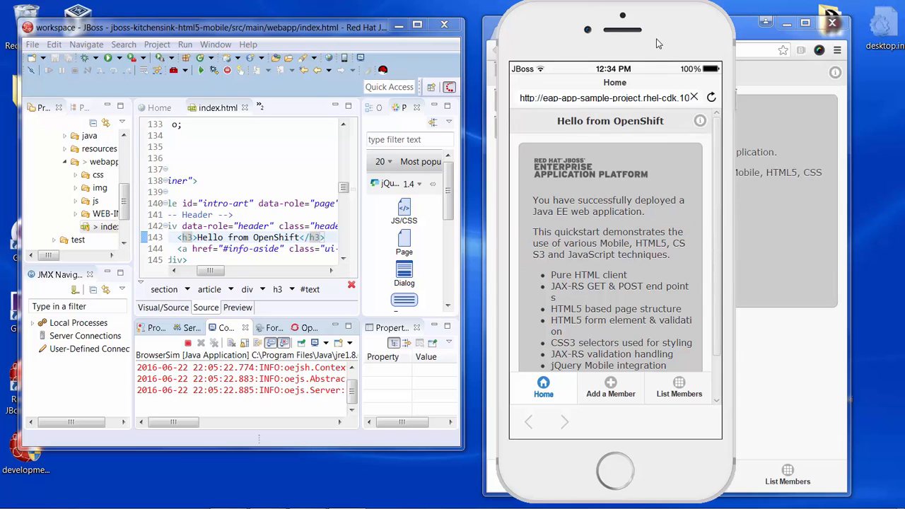
- Change the h3 header text in index.html to "Hello from devstudio!", save it, and move the simulator aside to compare both live pages
click(301, 237)
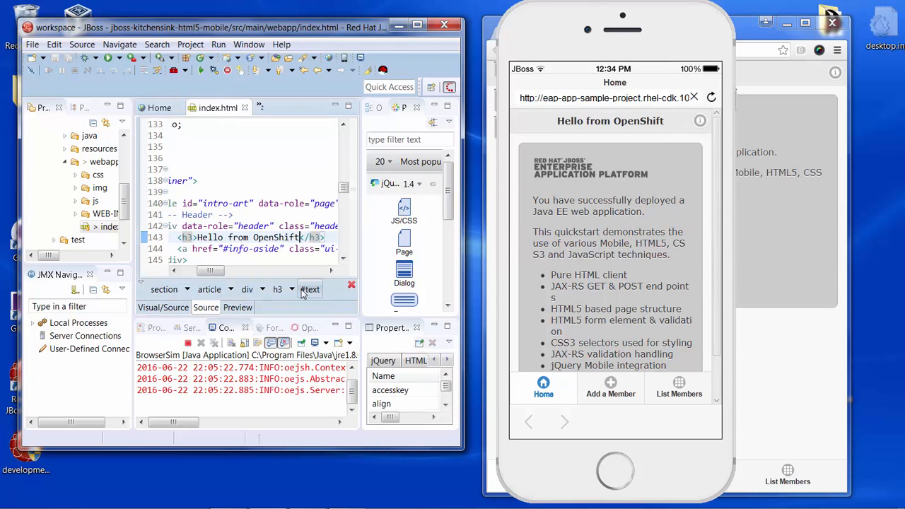
key(BackSpace)
key(BackSpace)
key(BackSpace)
key(BackSpace)
key(BackSpace)
key(BackSpace)
key(BackSpace)
key(BackSpace)
key(BackSpace)
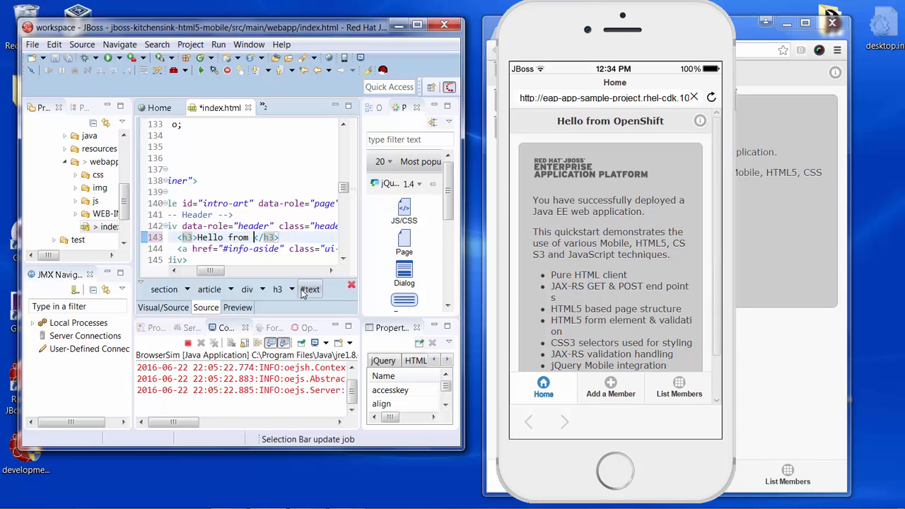
text(devstudio)
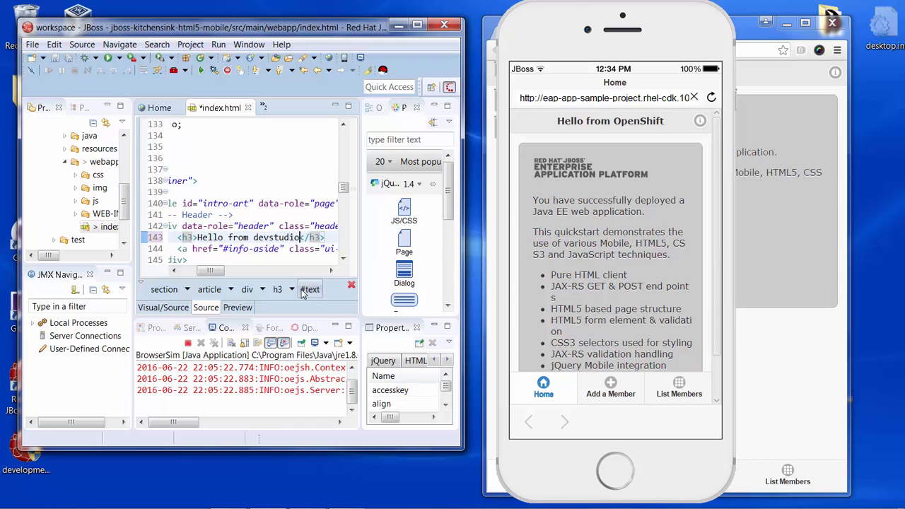
key(ctrl+s)
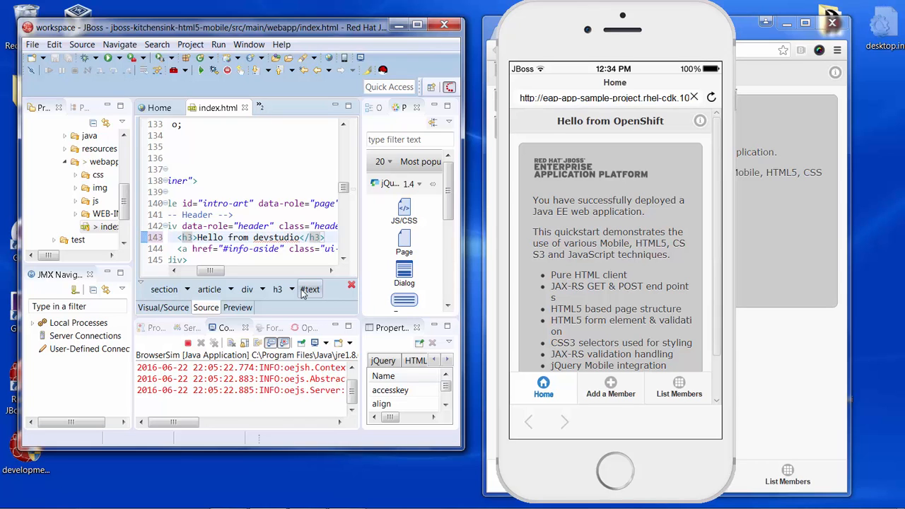
text(!)
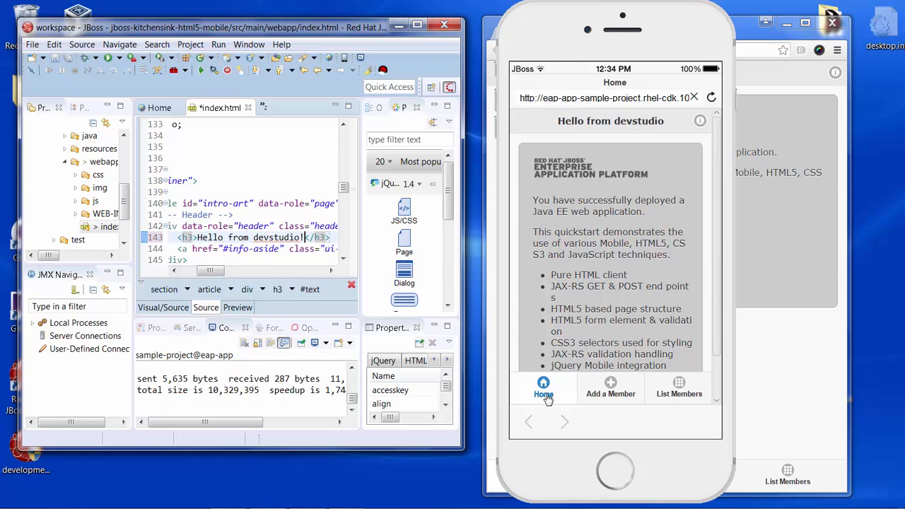
key(ctrl+s)
drag(695, 29, 551, 34)
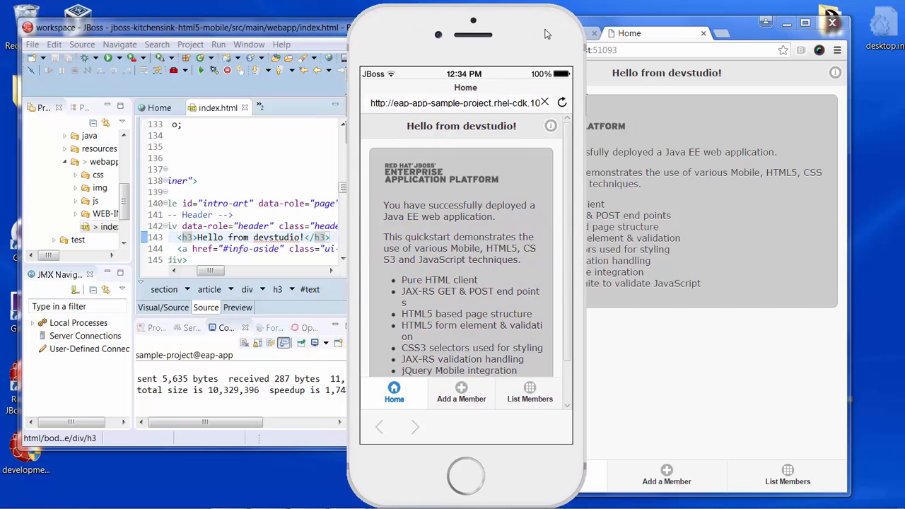